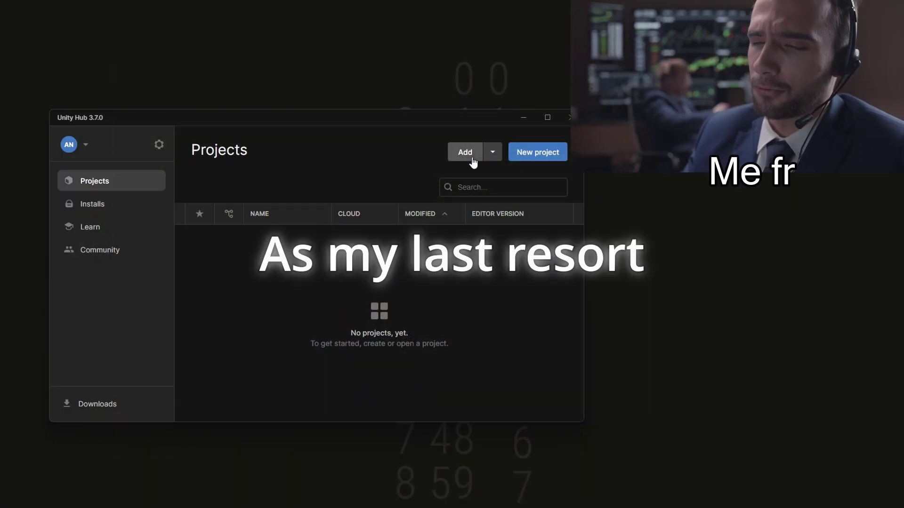
Set up a new project from the 2D Core template and name it ANIEngine
left_click(535, 150)
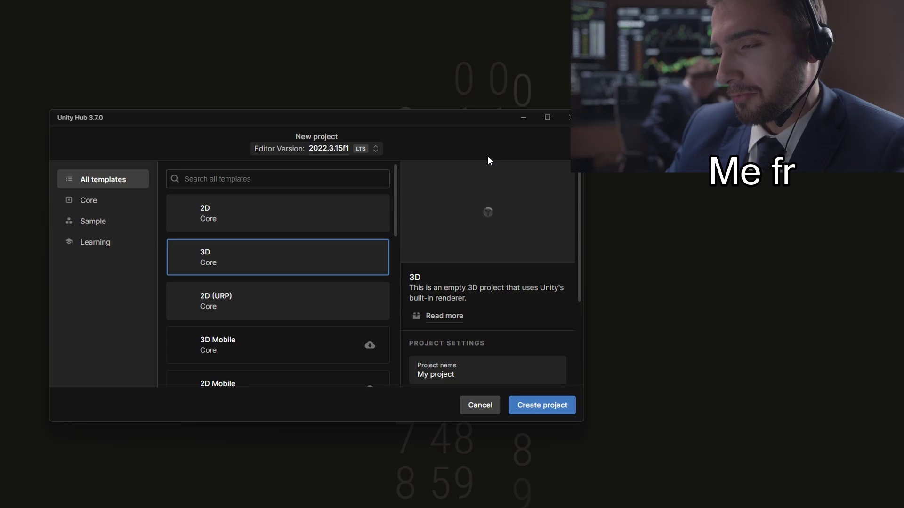
left_click(295, 222)
scroll(473, 259, "down", 3)
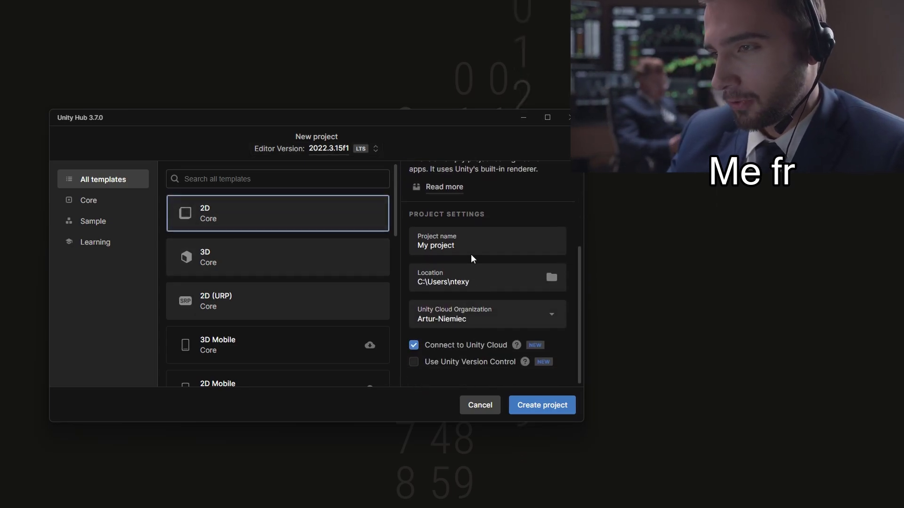
left_click(484, 250)
key("ctrl+a")
type("A")
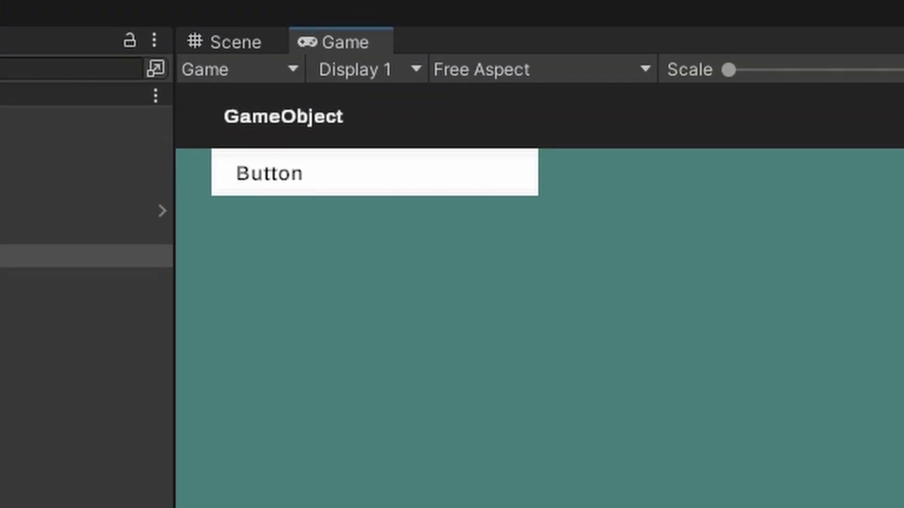
Duplicate the white dropdown button under GameObject five times
key("ctrl+d")
key("ctrl+d")
key("ctrl+d")
key("ctrl+d")
key("ctrl+d")
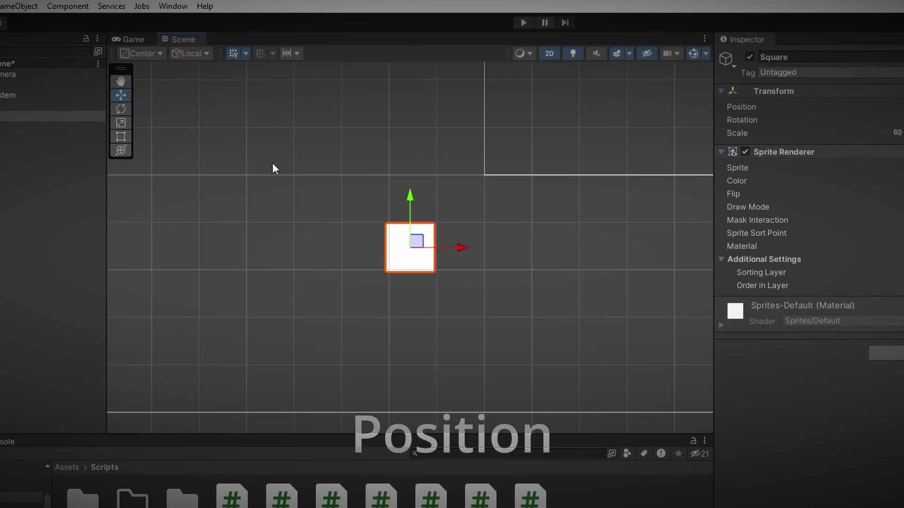
Switch the square's scene tool to Rotate and Scale, and edit the text of the button labelled M
left_click(120, 108)
left_click(120, 123)
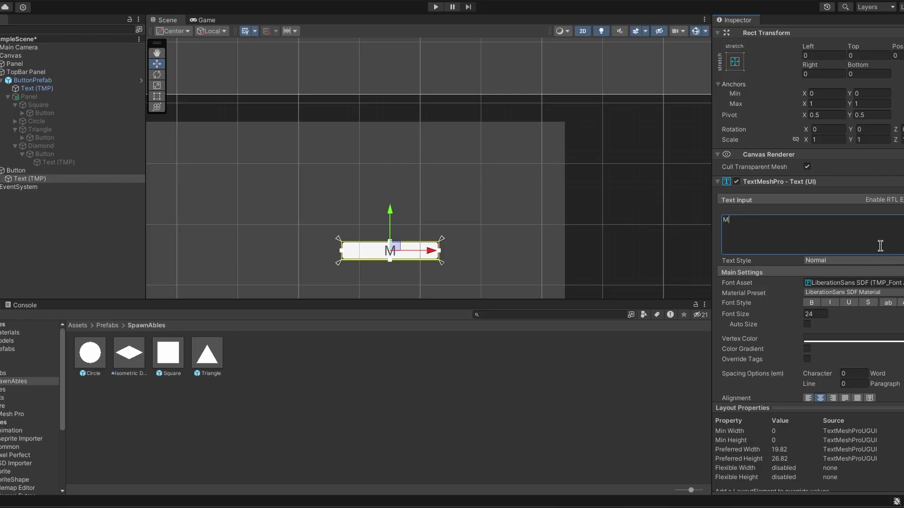
left_click(852, 232)
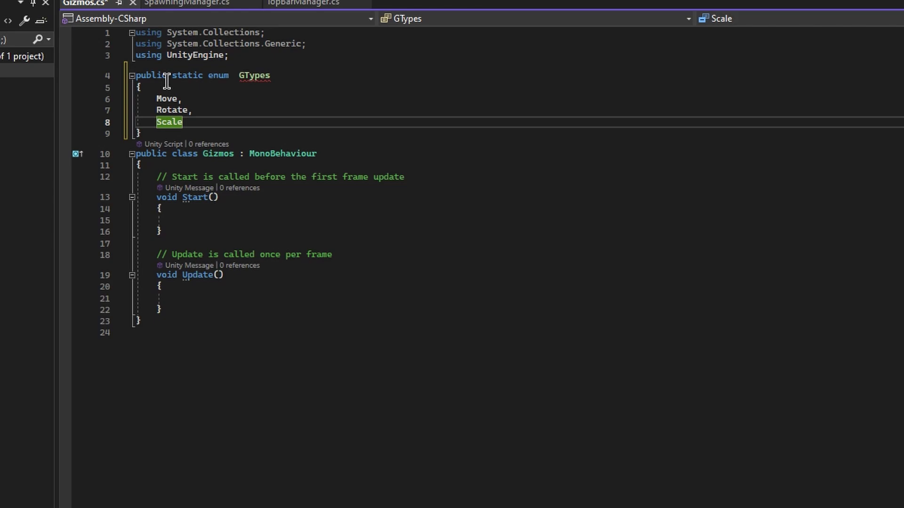
Write a public ChangeGizmos(GTypes type) method in Gizmos.cs with a switch that sets the current tool for each gizmo type
type("public void ChangeGizmos(GTypes type) {")
type("switch (type) { case GTypes.Move: UnityEditor.Tools.current = UnityEditor.Tool.Move; break; case GTypes.Rotate: UnityEditor.Tools.current = UnityEditor.Tool.Rotate; break; case GTypes.Scale: UnityEditor.Tools.current = UnityEditor.Tool.Scale; break; }")
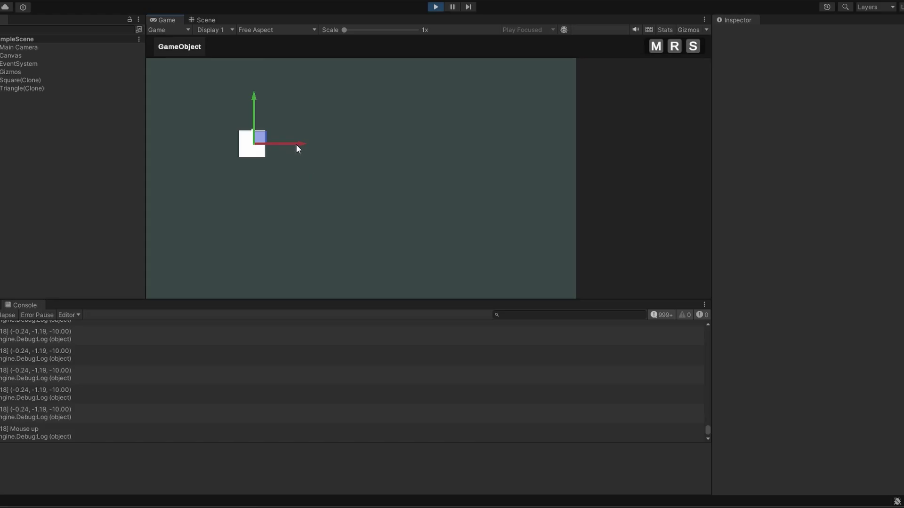
Test the gizmos in the running game by moving a square along X and switching the selected pair to rotate and scale
left_click_drag(295, 144, 401, 140)
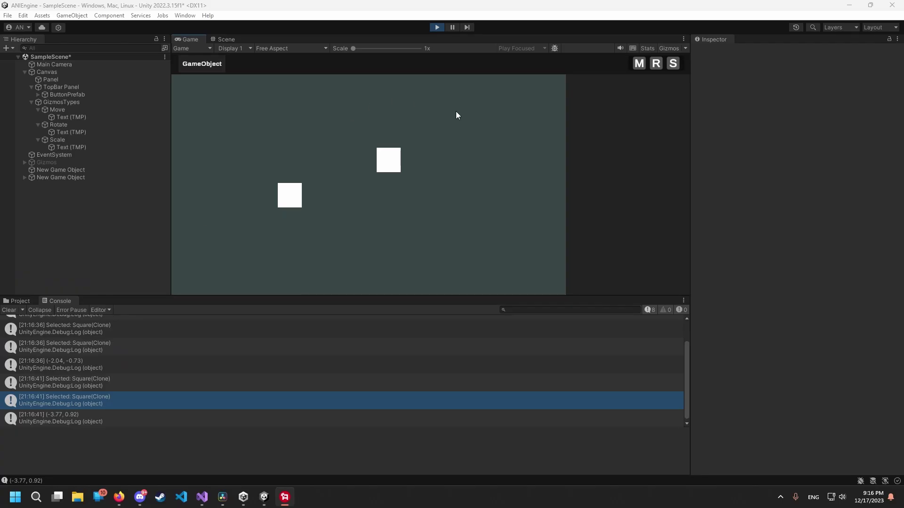
left_click(369, 179)
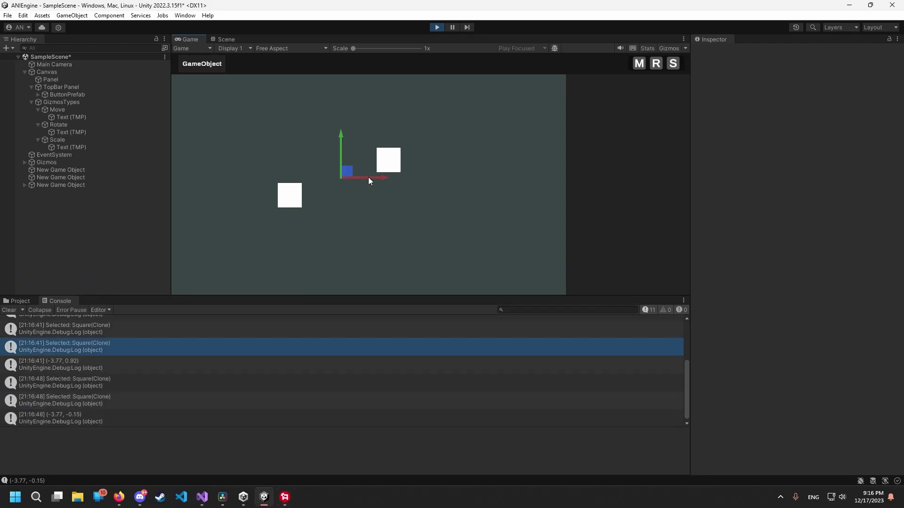
left_click(655, 64)
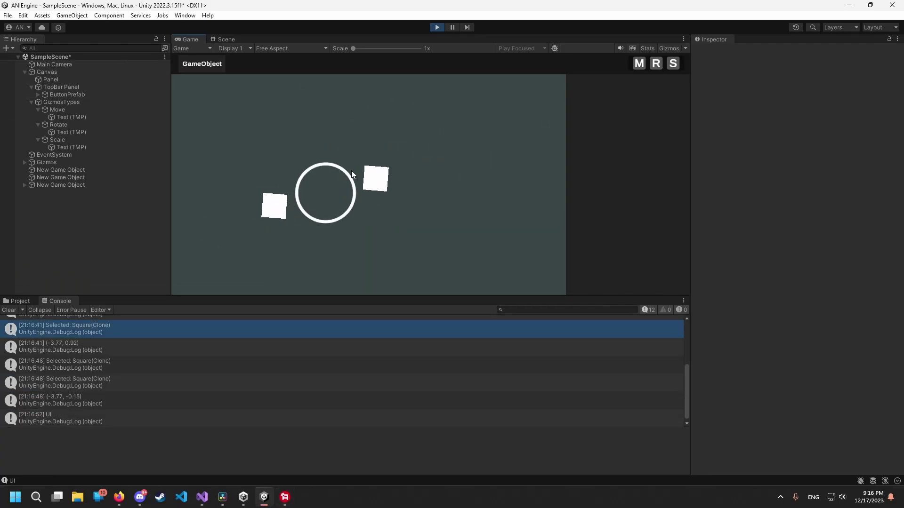
left_click(673, 64)
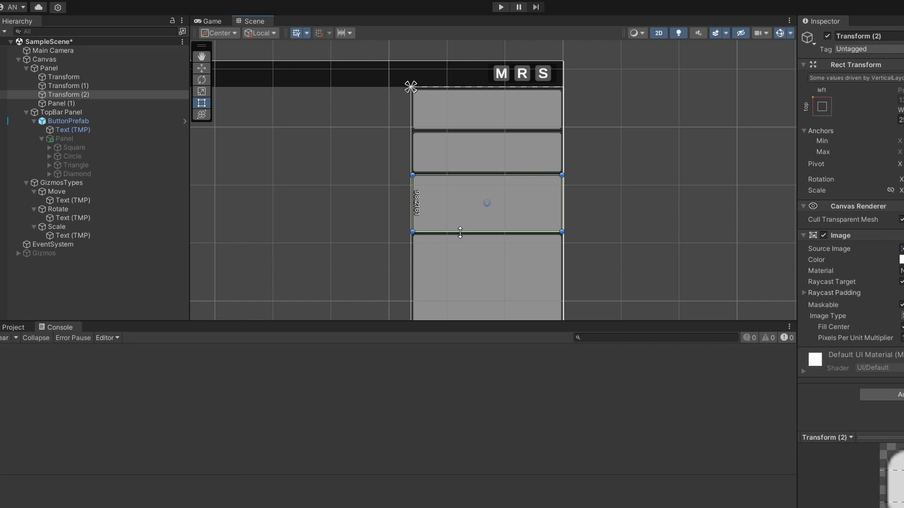
Undo the last two changes to the duplicated Transform panels
key("ctrl+z")
key("ctrl+z")
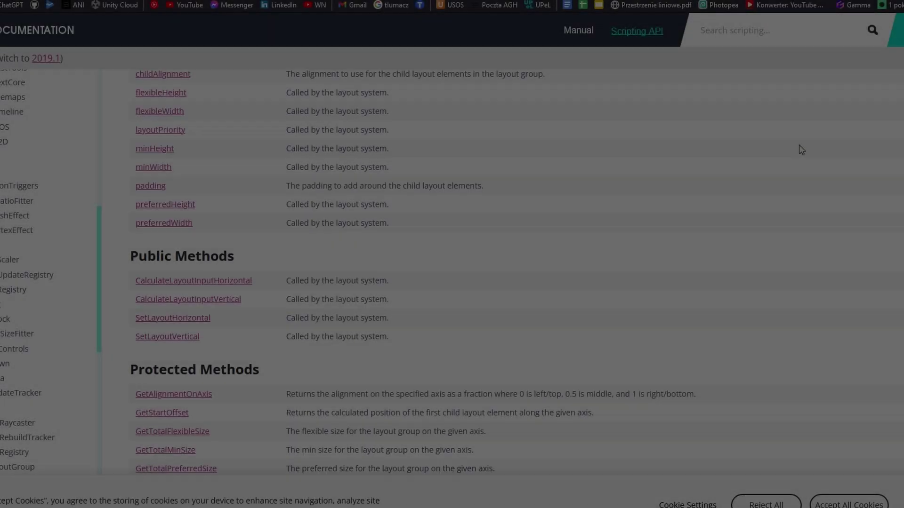
Read through the layout group's methods, inherited members and messages in the Unity scripting documentation
scroll(801, 150, "down", 10)
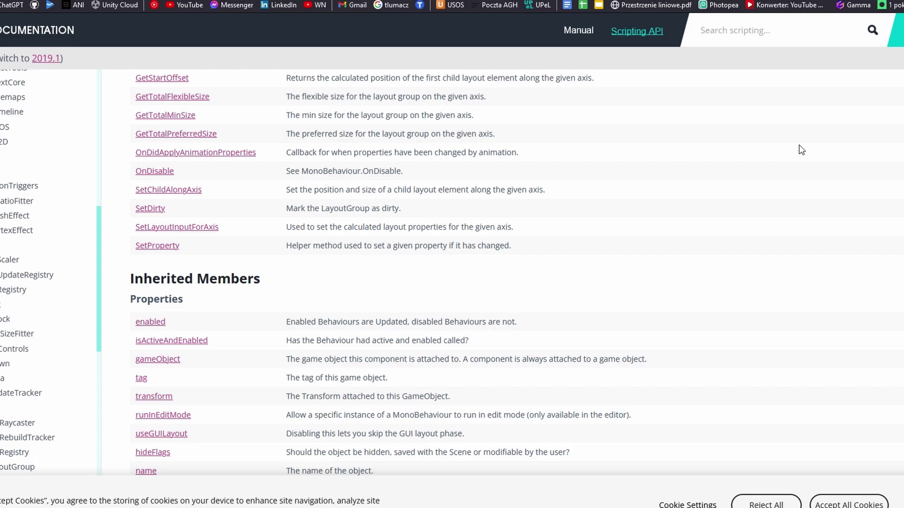
scroll(799, 145, "down", 15)
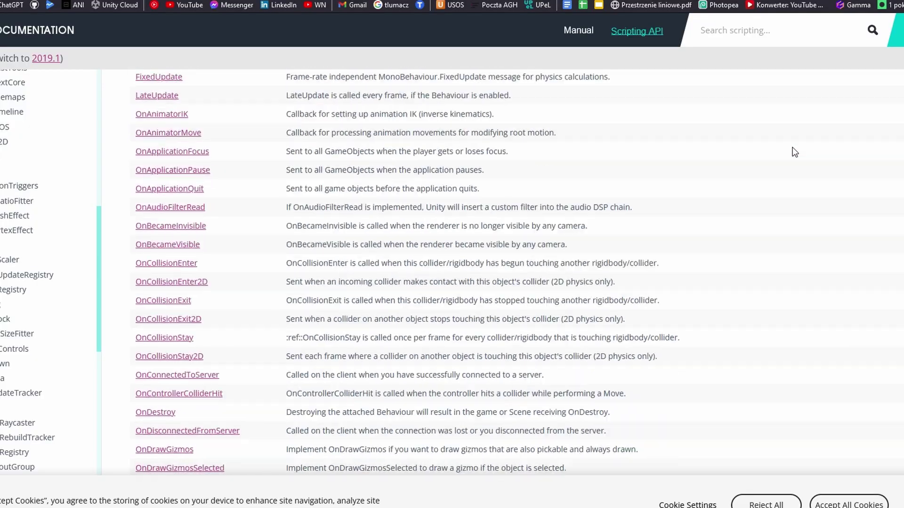
scroll(787, 140, "down", 5)
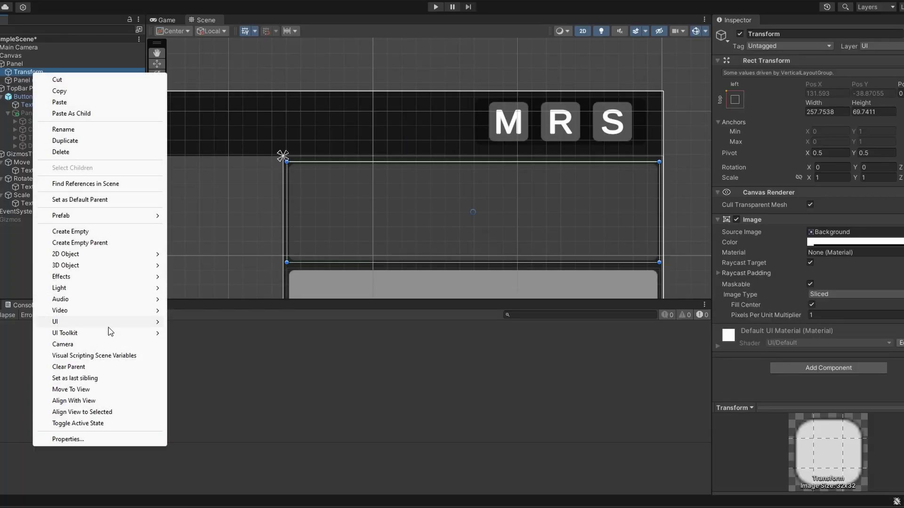
Add a header panel inside the Transform object with a TextMeshPro label reading Transform
left_click(108, 323)
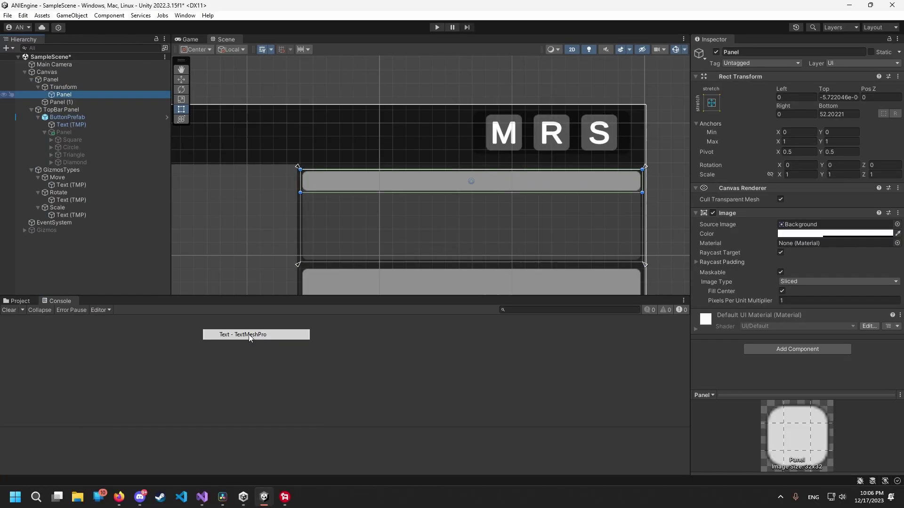
left_click(248, 334)
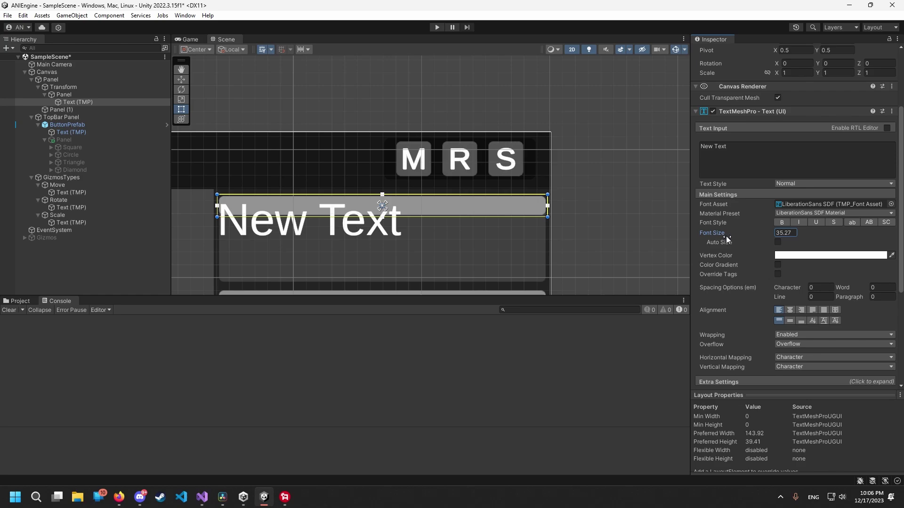
type("ransform")
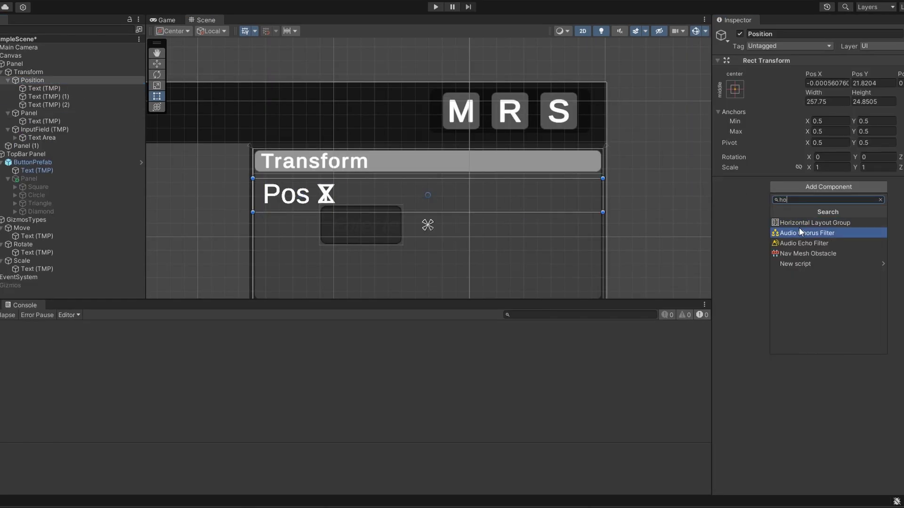
Add a Horizontal Layout Group to the Position row and nest the input field under the Pos X label
left_click(798, 227)
left_click(382, 210)
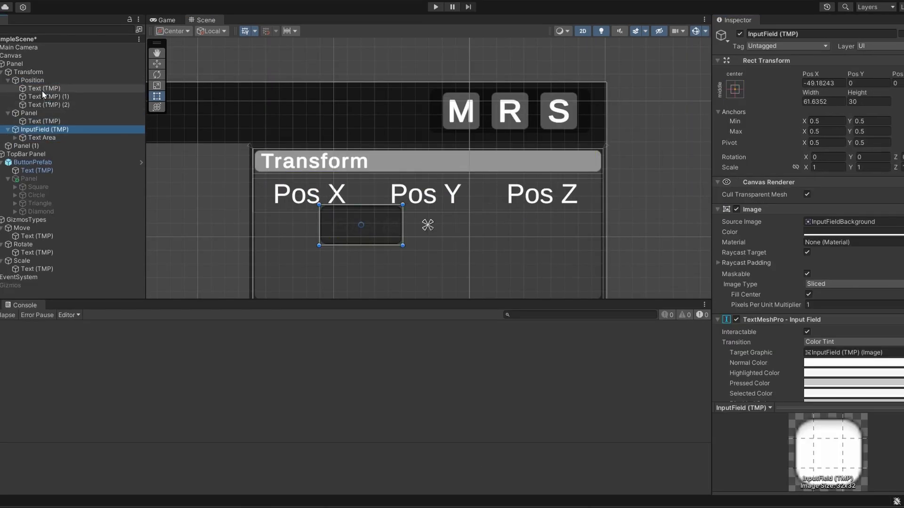
left_click_drag(44, 129, 45, 89)
Paste copies of the input field under the Pos Y and Pos Z labels and position the last copy
left_click(27, 115)
key("ctrl+shift+v")
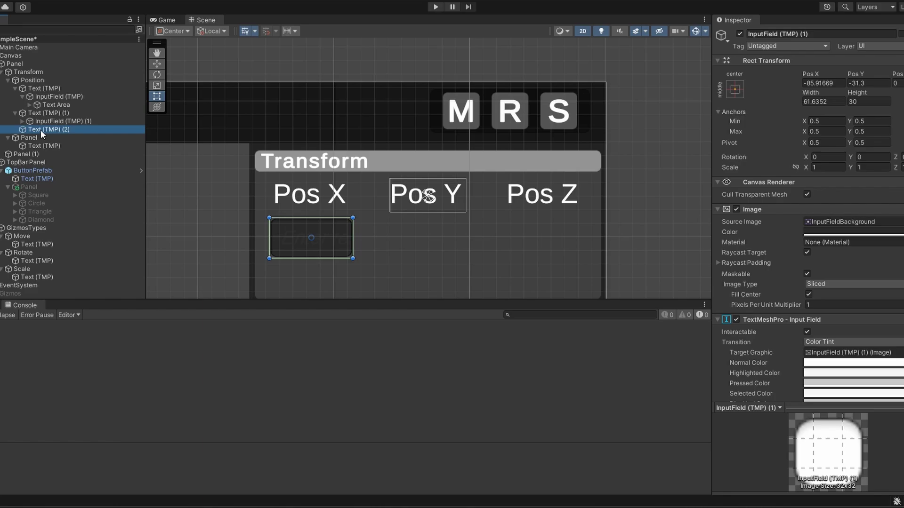
left_click(40, 130)
key("ctrl+shift+v")
left_click_drag(614, 197, 526, 242)
key("ctrl+p")
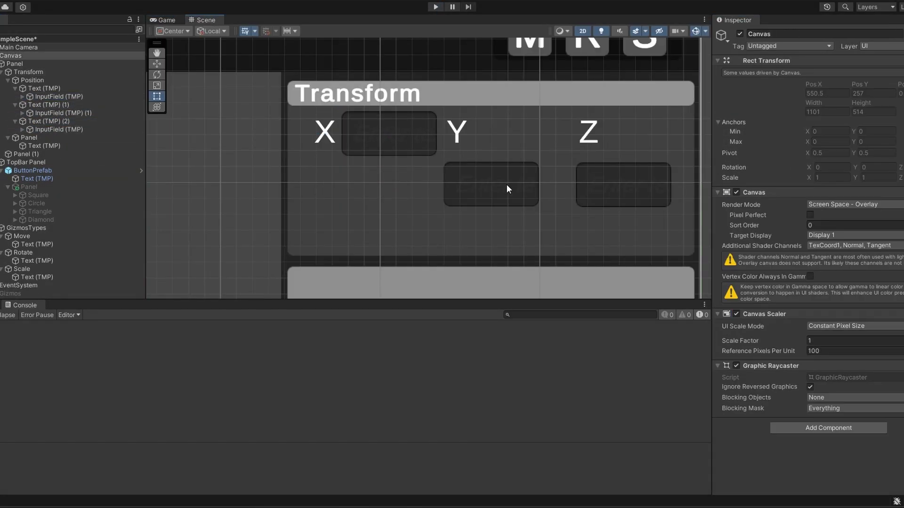
Move the Y and Z input fields up beside their labels in the Transform panel
left_click_drag(507, 187, 518, 133)
left_click_drag(619, 182, 628, 129)
left_click(40, 129)
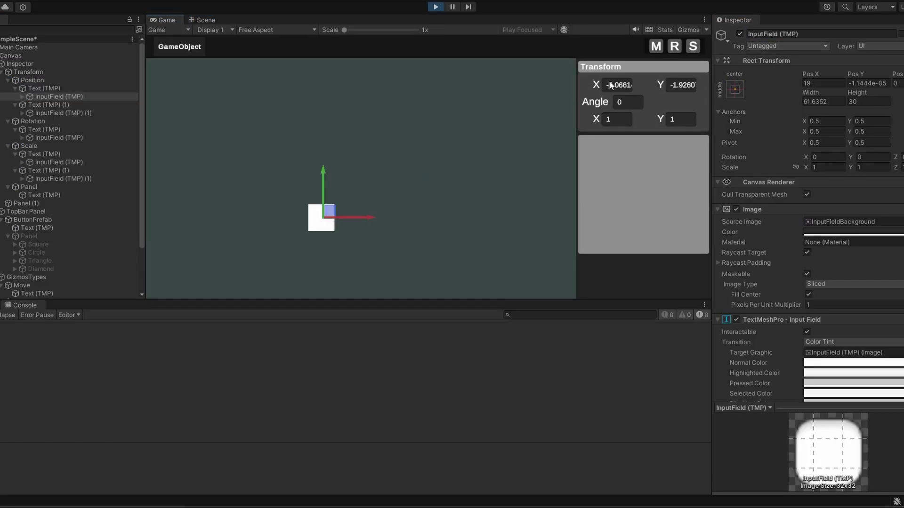
Set the selected square's X position to 0 in the running game's Transform panel
left_click(622, 86)
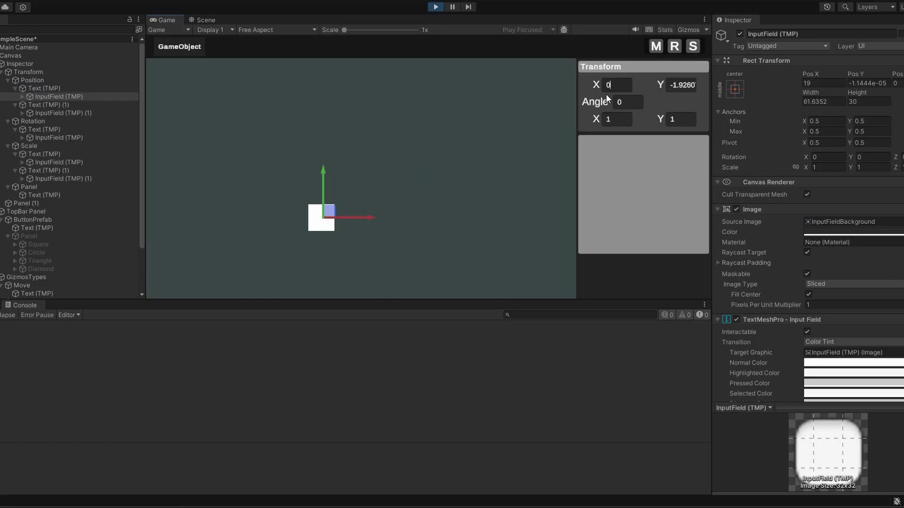
left_click(526, 116)
left_click(432, 225)
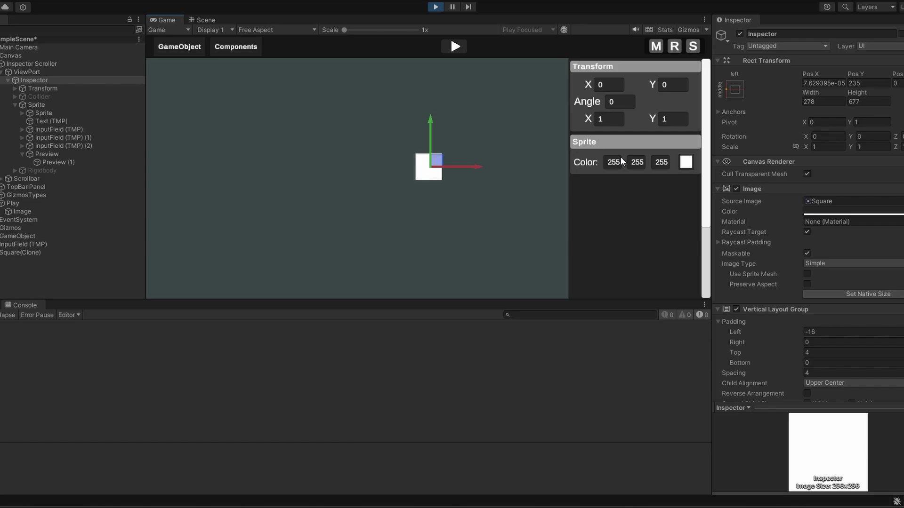
Set the square's sprite color to 3, 2, 55 in the running game
left_click(636, 164)
type("2")
left_click(660, 162)
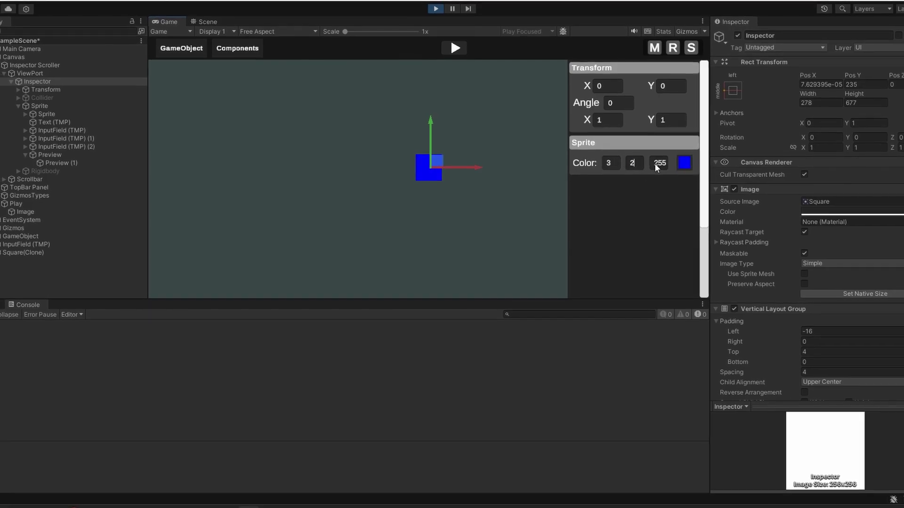
type("55")
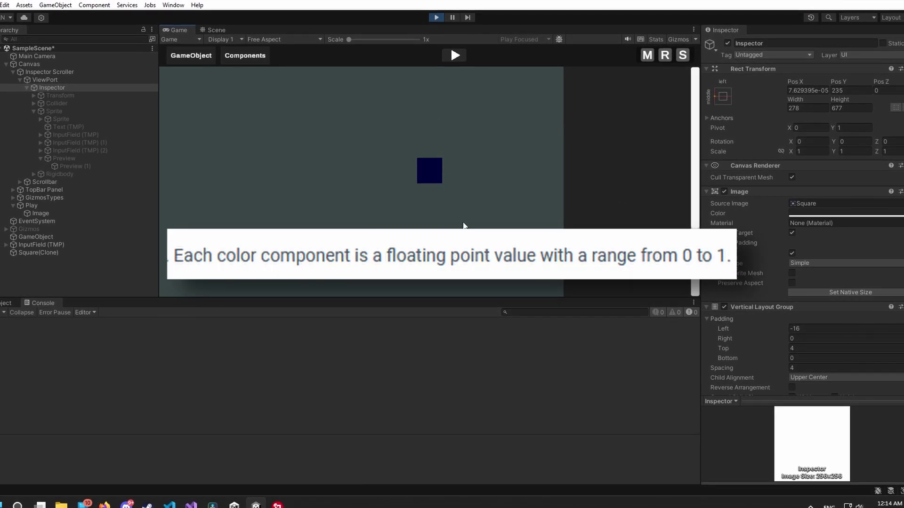
Switch to the rotate gizmo and try turning the recolored square with its ring
left_click(661, 58)
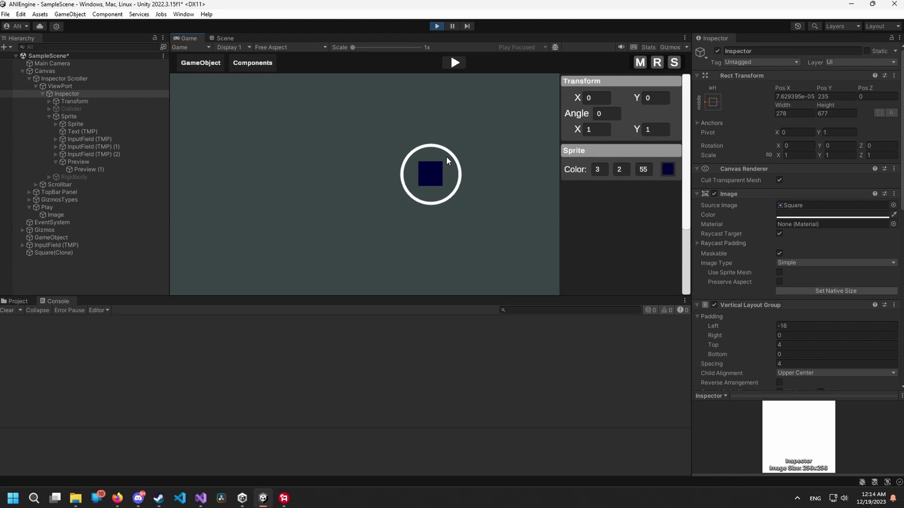
left_click_drag(450, 157, 469, 166)
left_click(689, 2)
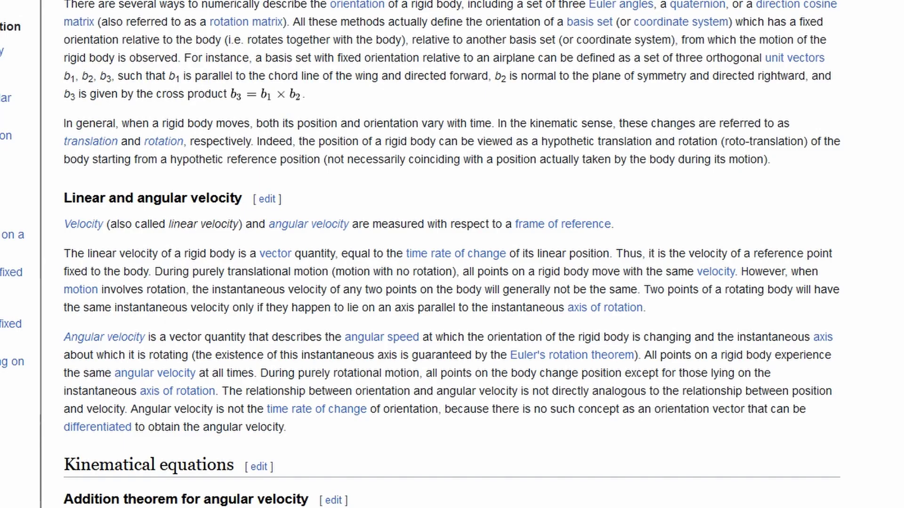
Read the rigid body article's sections on angular velocity, acceleration and the velocity of fixed points
scroll(416, 254, "down", 12)
scroll(416, 255, "down", 14)
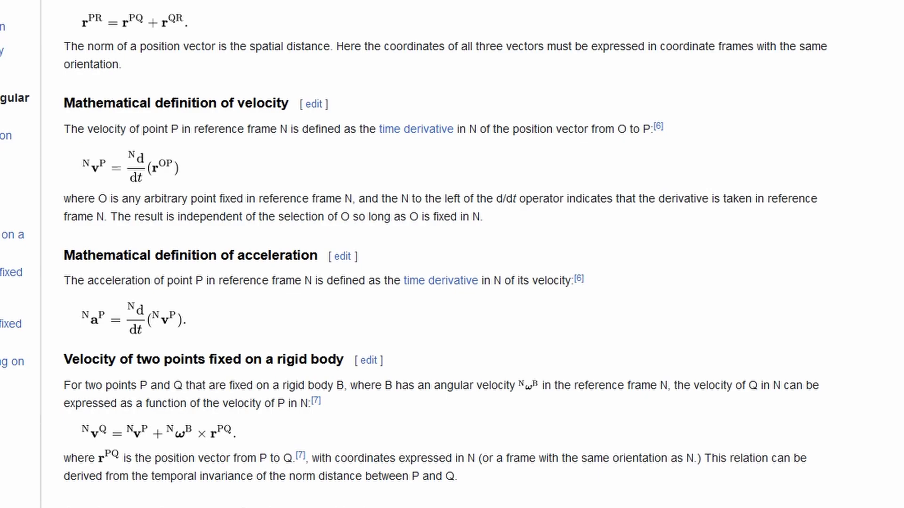
scroll(415, 254, "down", 10)
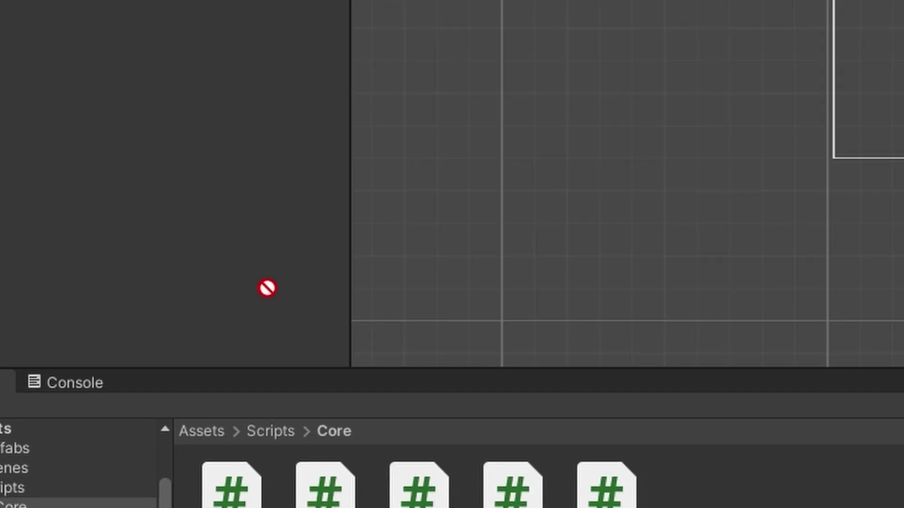
Show the console messages and open the source of the null reference error
left_click_drag(269, 287, 455, 282)
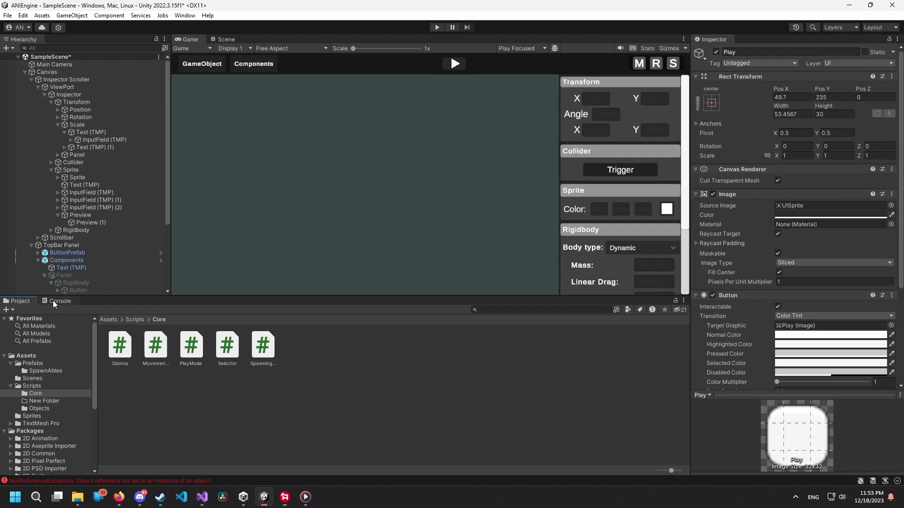
left_click(57, 301)
left_click(160, 377)
double_click(160, 374)
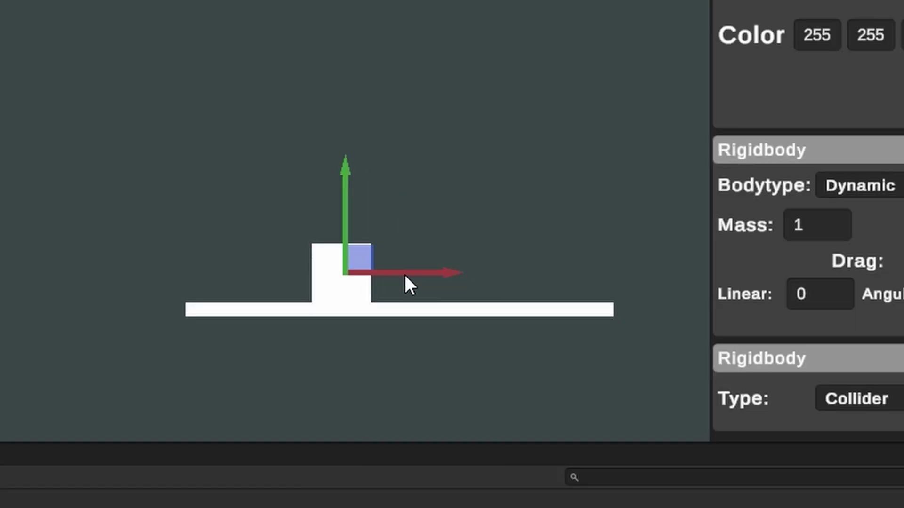
Reposition the square resting on the thin platform using the move gizmo
left_click_drag(404, 273, 484, 118)
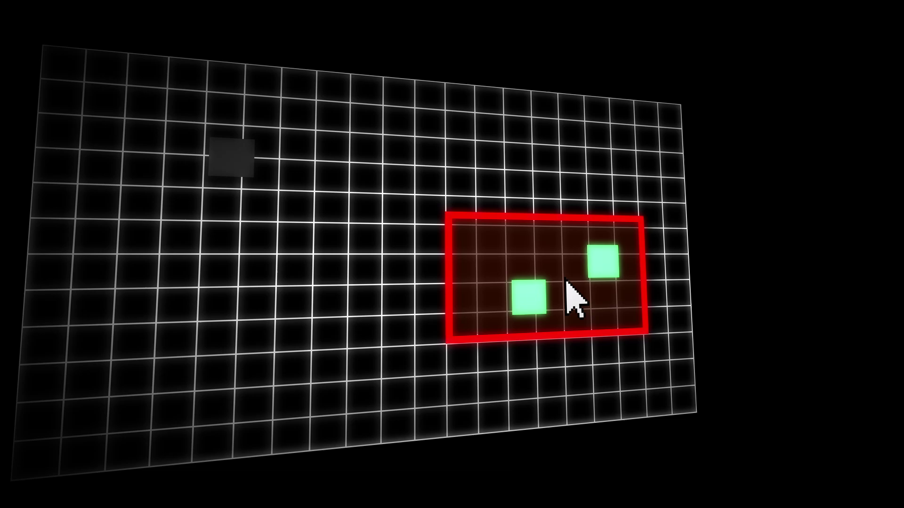
Create a second Square object and move it near the first one, to about X -4.18, Y 0.14
left_click(80, 46)
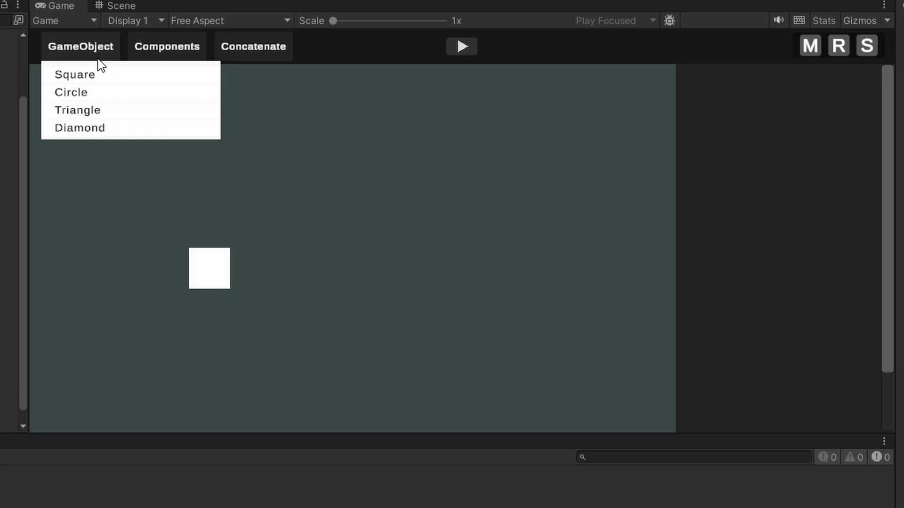
left_click(72, 73)
left_click(464, 216)
left_click_drag(463, 217, 289, 190)
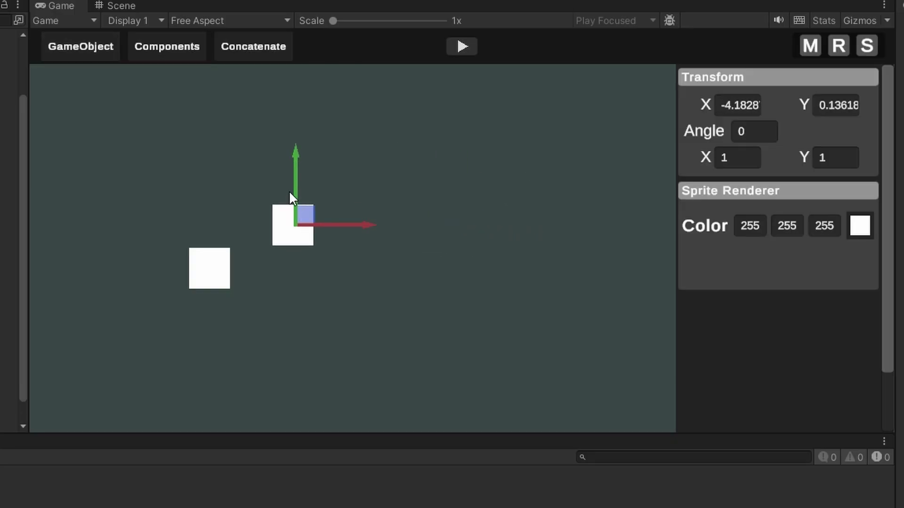
Create a third Square object and move it just below the second square
left_click(74, 46)
left_click(467, 221)
left_click_drag(471, 218, 290, 289)
left_click(380, 171)
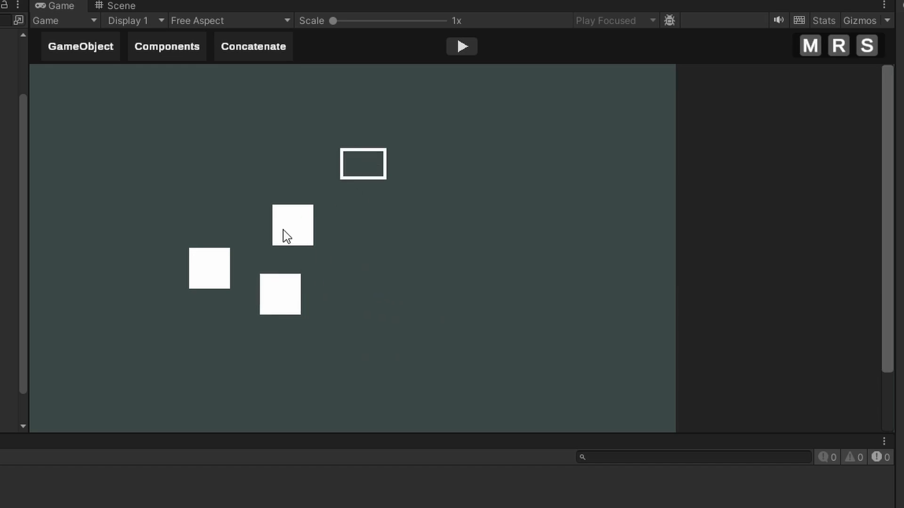
Concatenate the selected squares into one group and move the group to about X -4.70, Y -0.73
left_click(258, 54)
left_click(293, 307)
left_click_drag(277, 252, 301, 217)
left_click(291, 275)
left_click(334, 297)
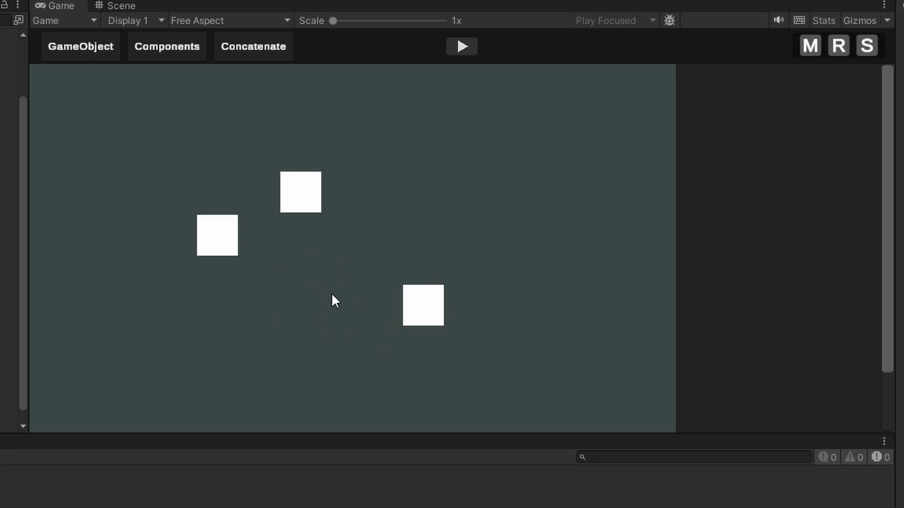
left_click(313, 205)
left_click_drag(282, 229, 287, 258)
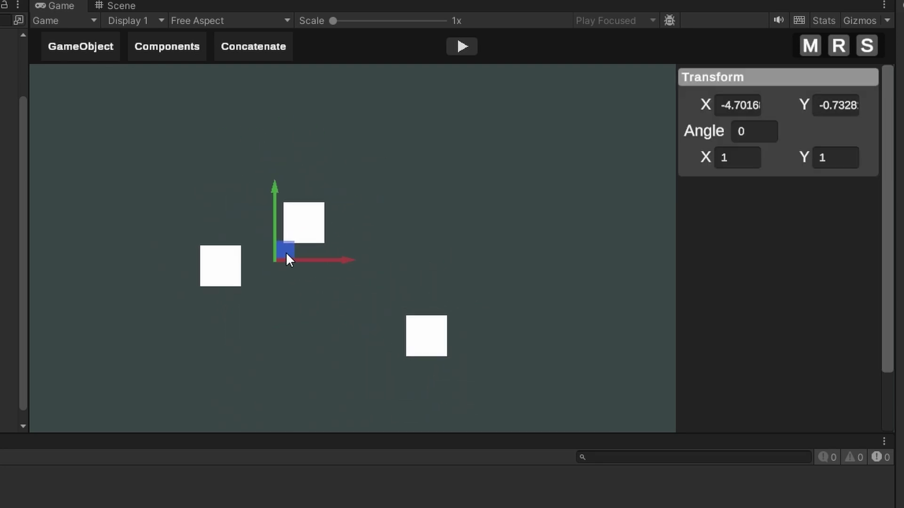
Release the concatenated group and move two of its squares individually
left_click(253, 47)
left_click(313, 225)
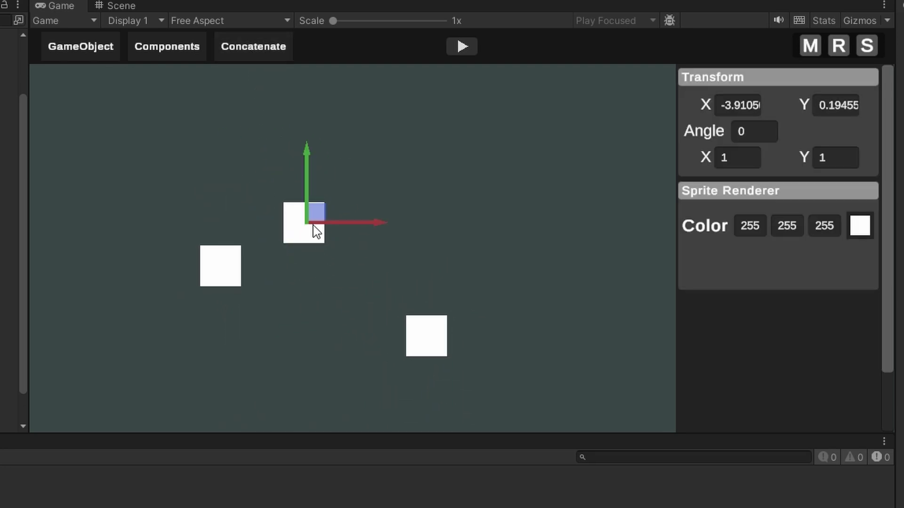
left_click_drag(313, 225, 350, 261)
left_click_drag(234, 267, 243, 238)
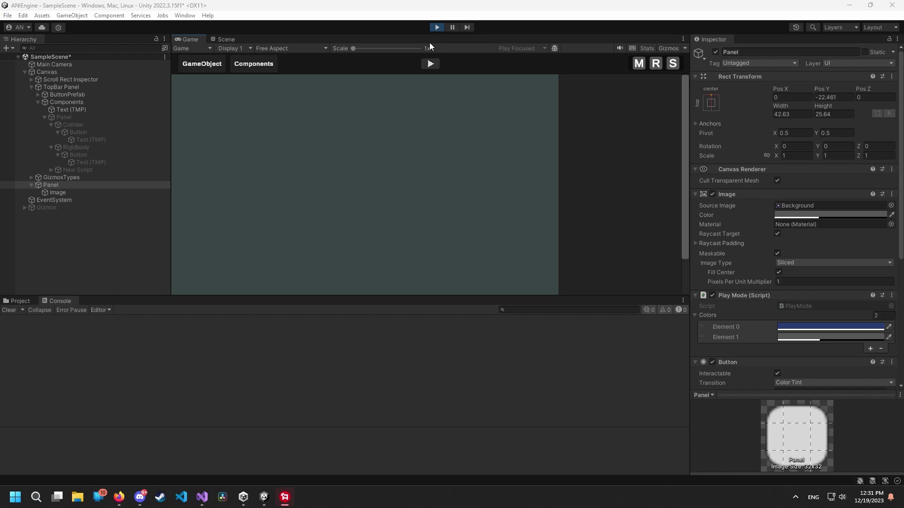
Create a Square object in the empty scene and nudge it slightly upward with the move gizmo
left_click(210, 73)
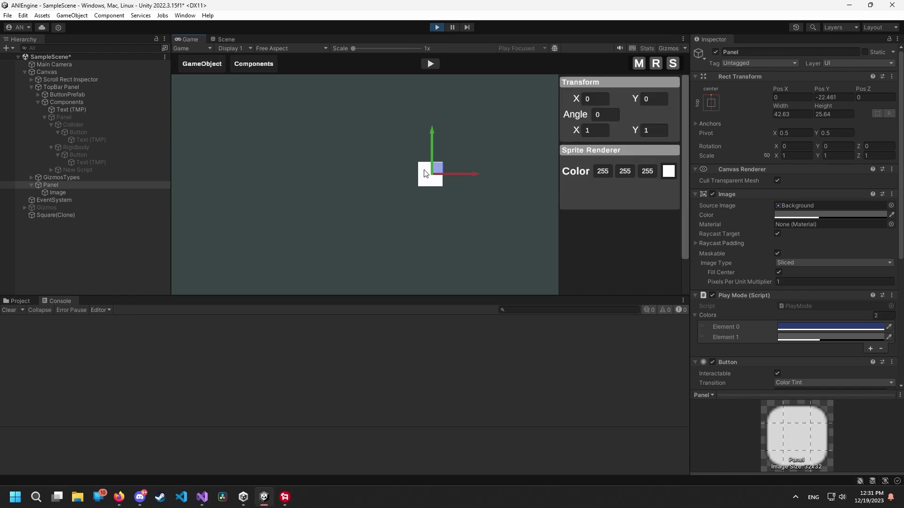
left_click_drag(432, 151, 433, 145)
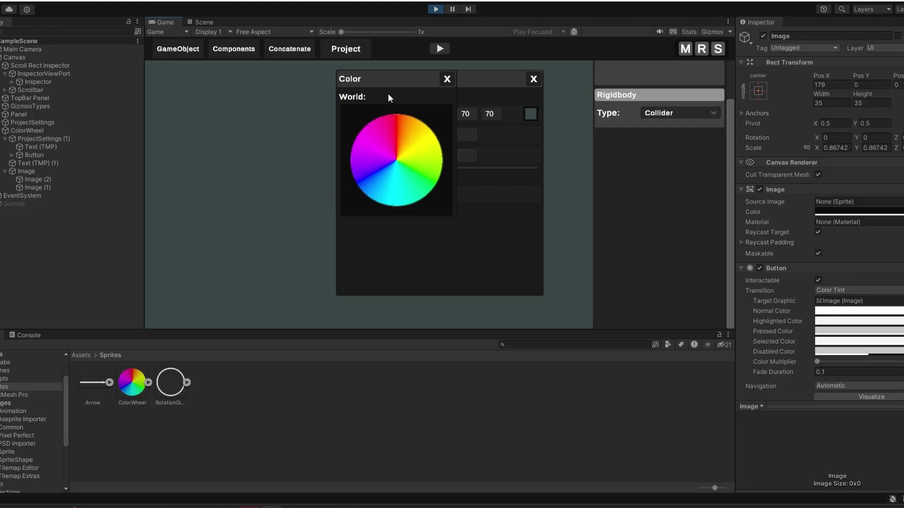
Move the Color picker window off the project settings window
left_click_drag(372, 86, 252, 111)
left_click(287, 108)
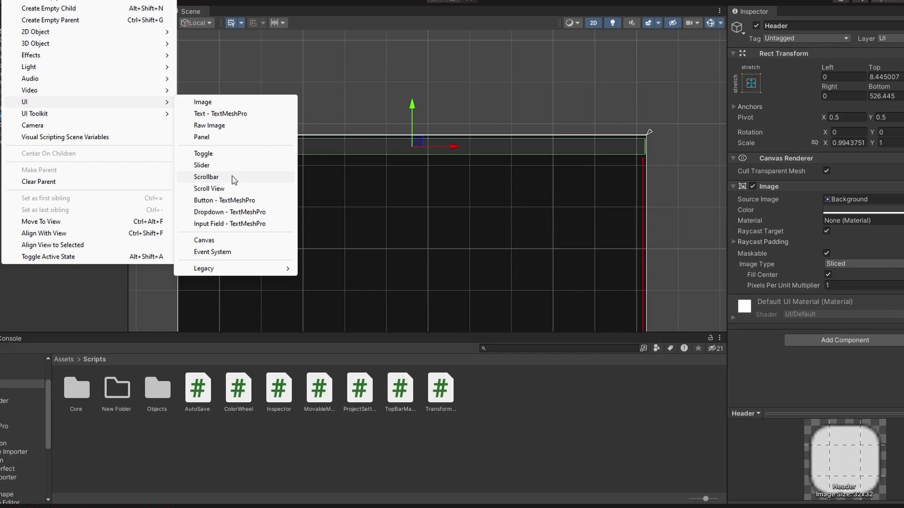
Add a bold TextMeshPro text to the Header reading "{Object's name}'s behaviour" and preview it in the game view
left_click(220, 114)
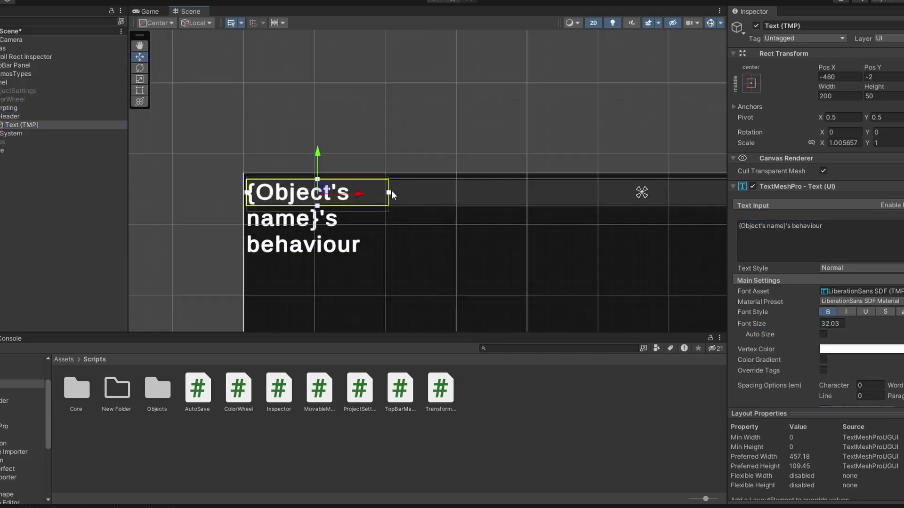
left_click(166, 10)
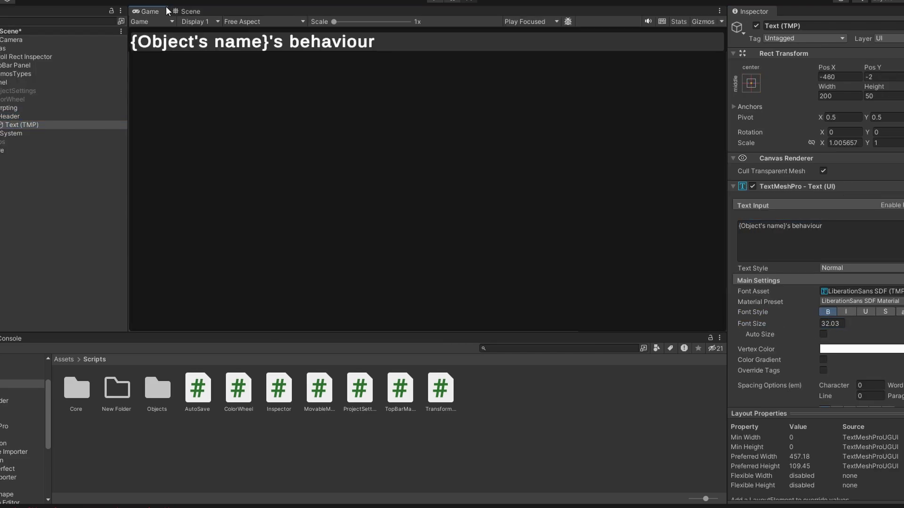
Add a UI panel named ScriptEntry under the Scrrpting object and focus on it
left_click(29, 108)
right_click(28, 108)
mouse_move(95, 102)
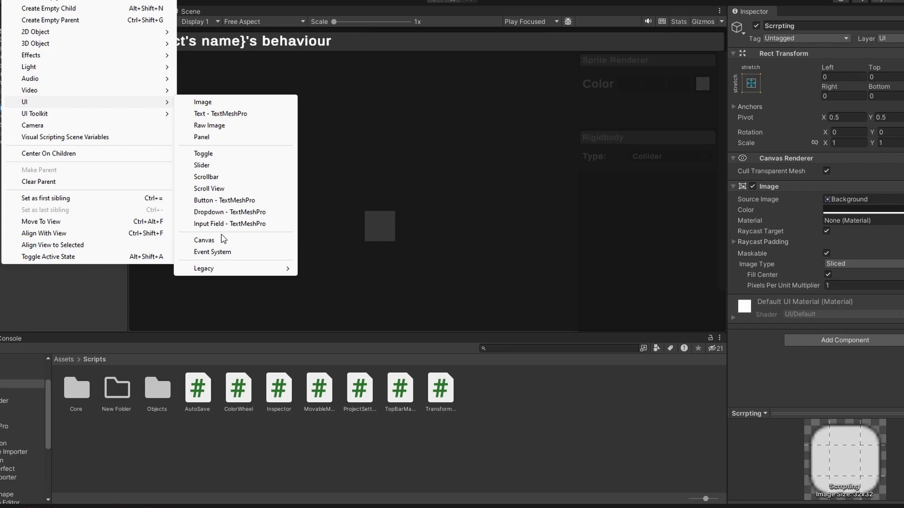
left_click(207, 137)
key("Return")
left_click(9, 125)
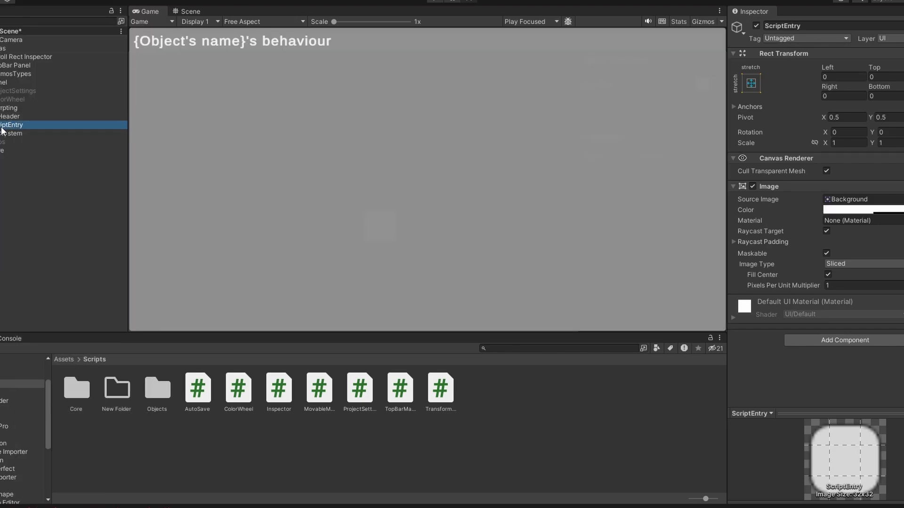
double_click(2, 127)
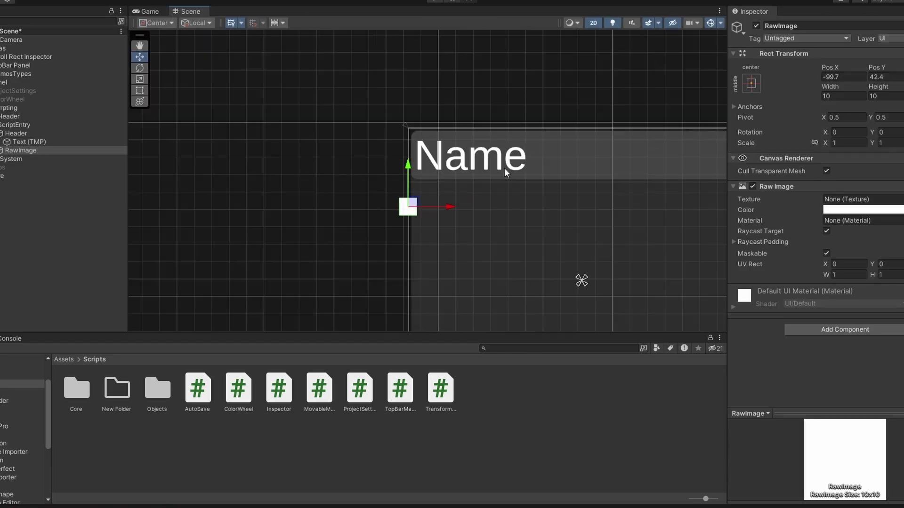
Place the 10 by 10 RawImage at the ScriptEntry panel's edge, then duplicate it and give the copy a triangle texture
left_click(160, 11)
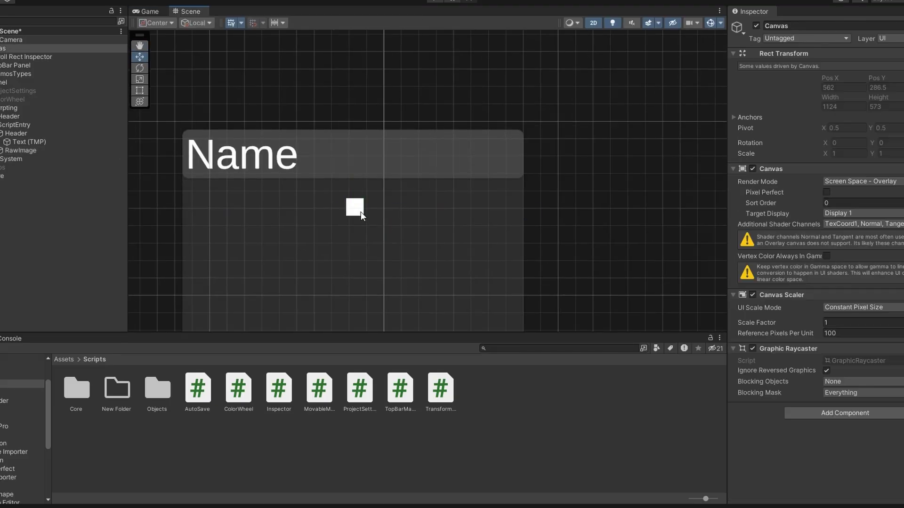
left_click_drag(360, 212, 292, 207)
scroll(560, 213, "down", 2)
key("ctrl+d")
left_click(900, 200)
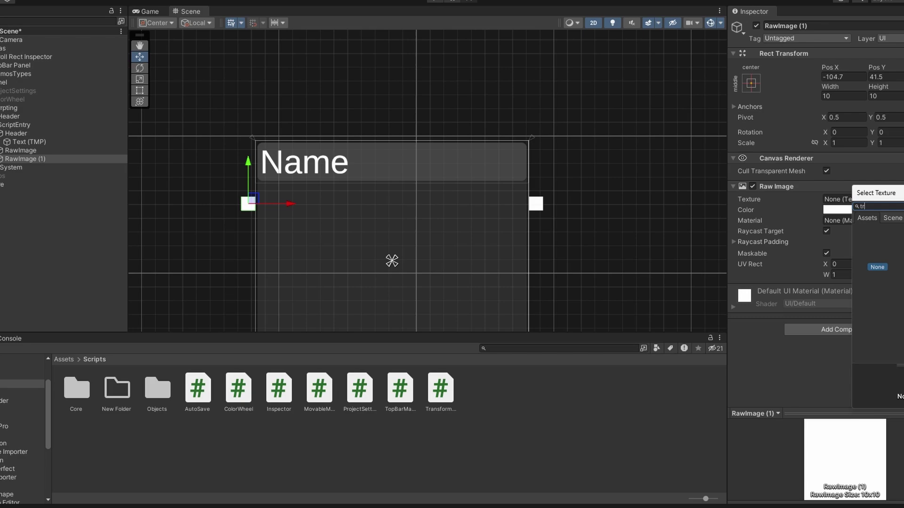
left_click(149, 11)
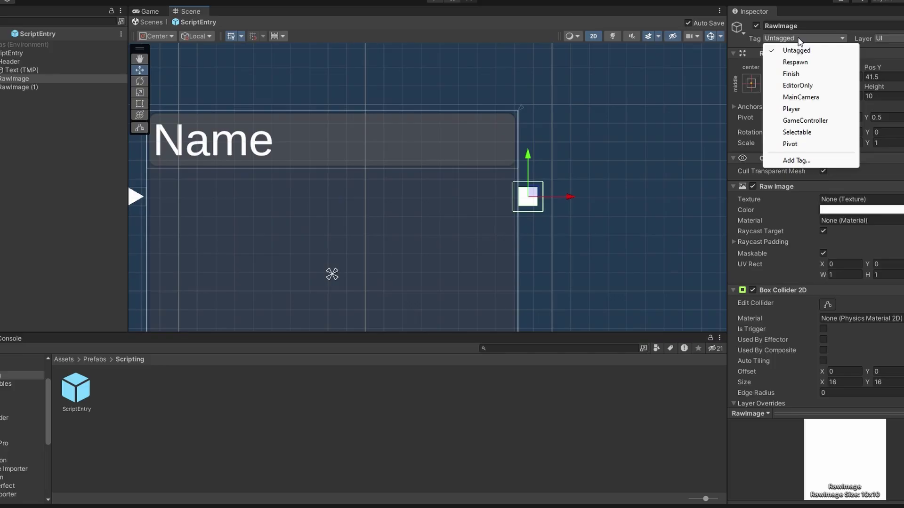
Add a new tag named ScriptingInput to the project
left_click(796, 161)
left_click(859, 89)
type("ScriptingInp")
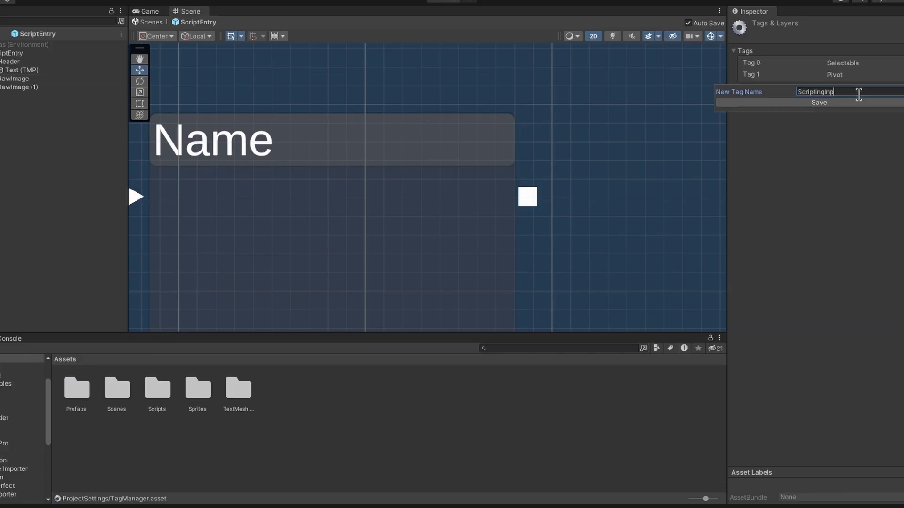
type("ut")
key("Return")
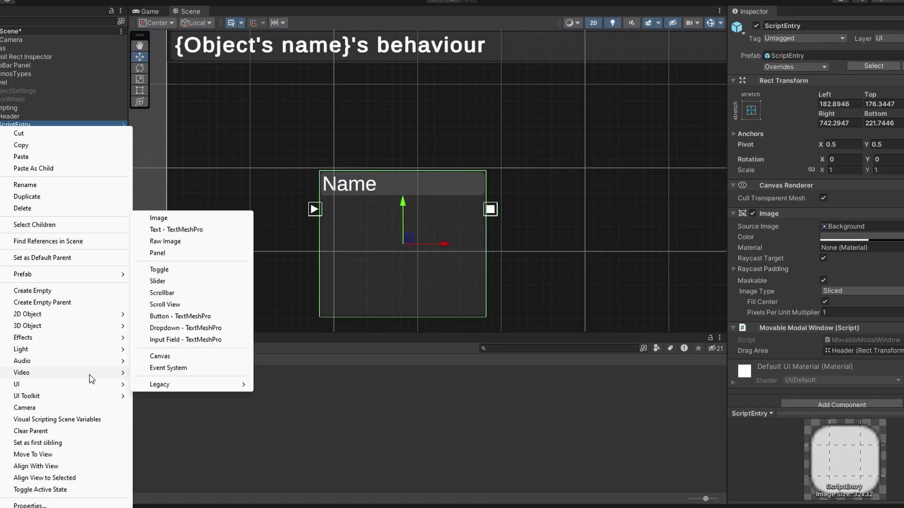
Add a TextMeshPro dropdown to ScriptEntry below its header and lighten the dropdown arrow's color
left_click(198, 336)
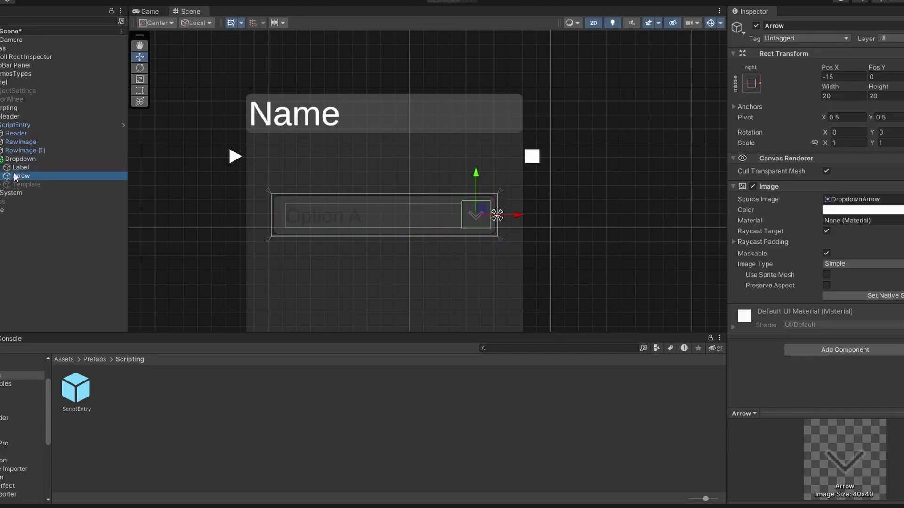
left_click(826, 209)
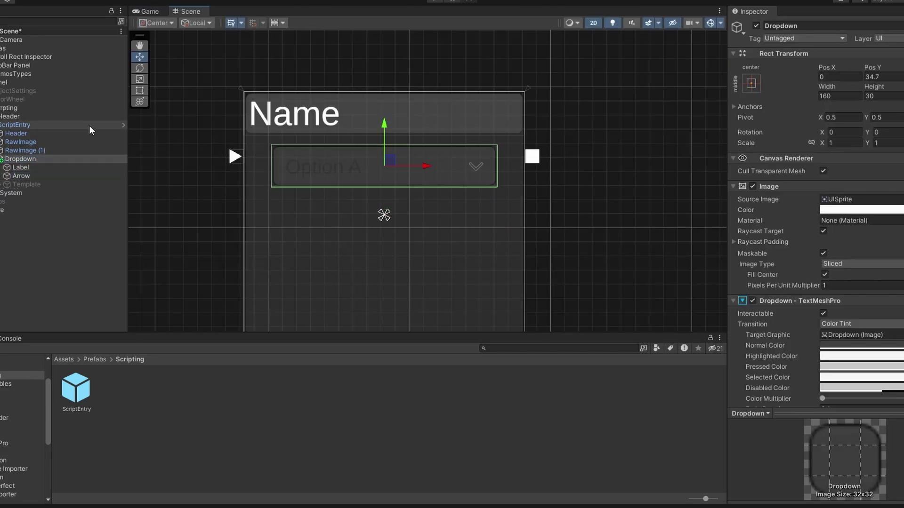
left_click(9, 142)
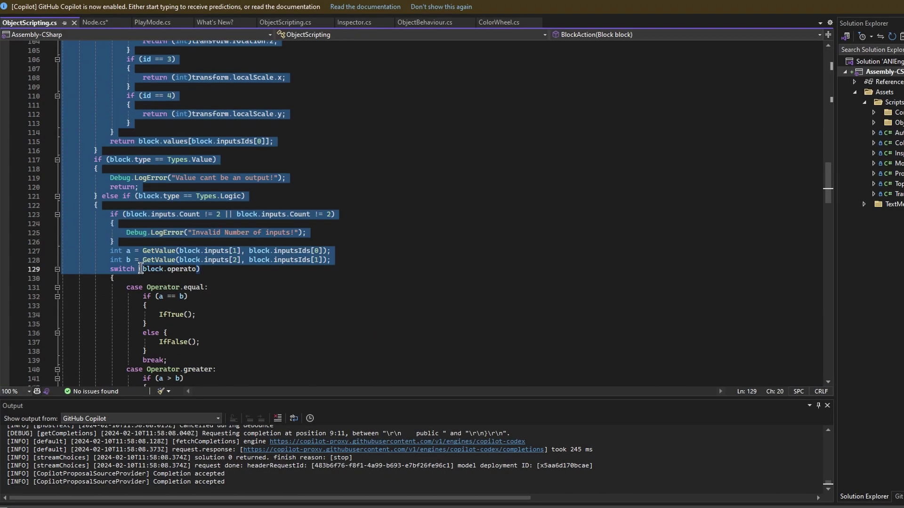
Switch to Visual Studio and examine the block evaluation code in ObjectScripting.cs, selecting it down to the operator switch
left_click_drag(61, 50, 185, 213)
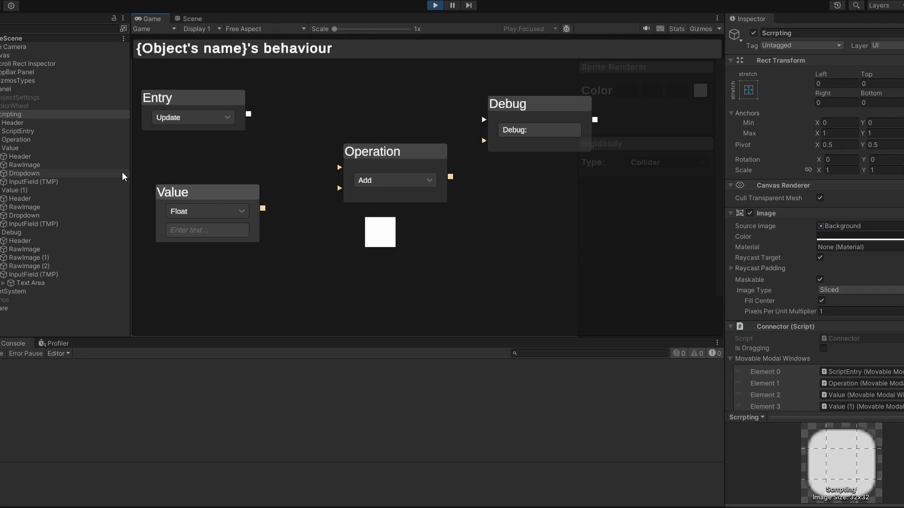
Separate the two Value nodes, wire both into the Operation node, and connect Entry and Operation to the Debug node
left_click_drag(200, 201, 206, 278)
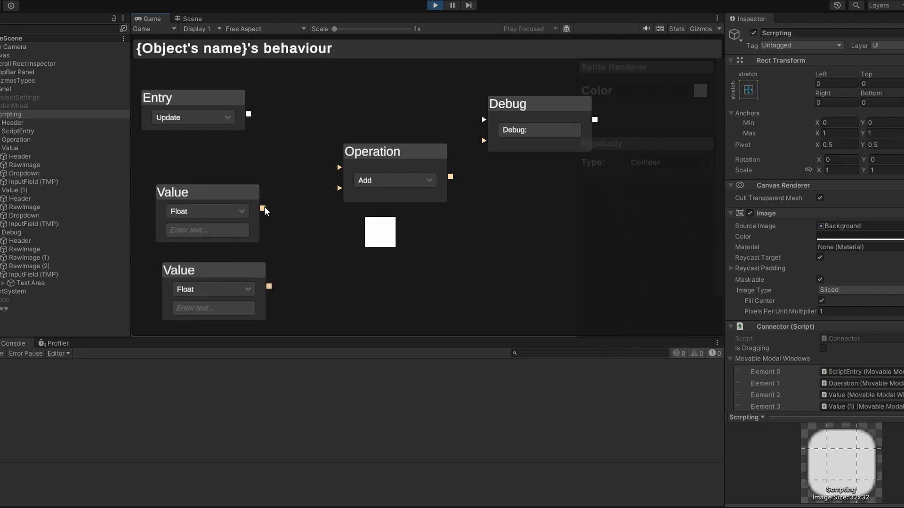
mouse_move(262, 208)
left_mouse_down()
mouse_move(341, 168)
mouse_move(340, 190)
left_mouse_up()
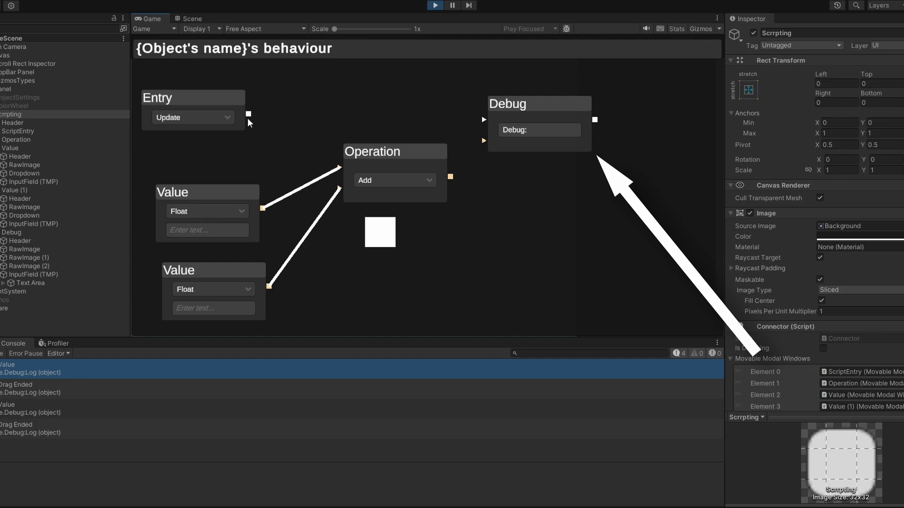
left_click_drag(455, 116, 483, 119)
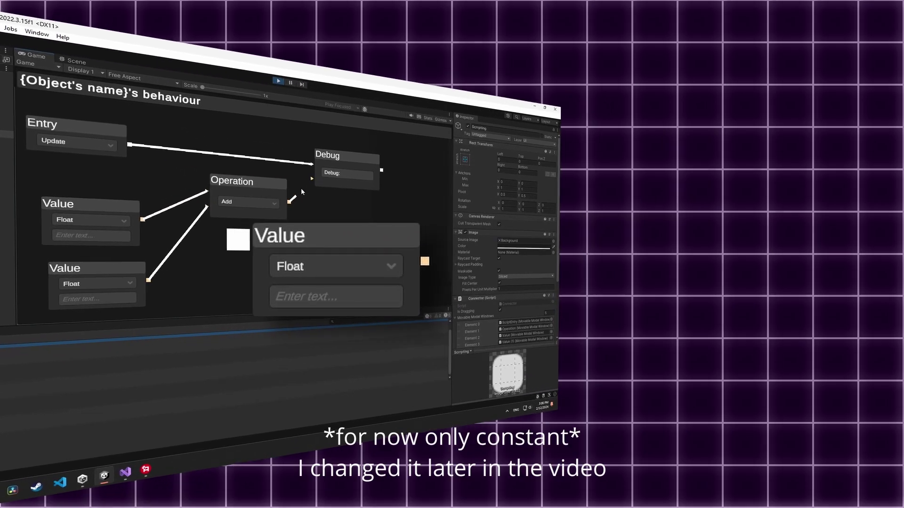
left_click_drag(450, 177, 484, 140)
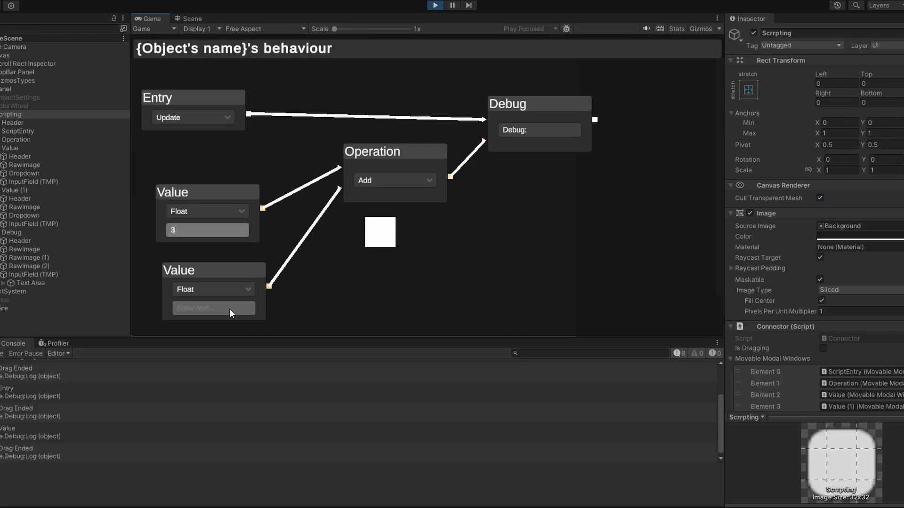
Set the first Value node to 3 and the Debug text to "This output is", and start the engine's play mode
type("This output is")
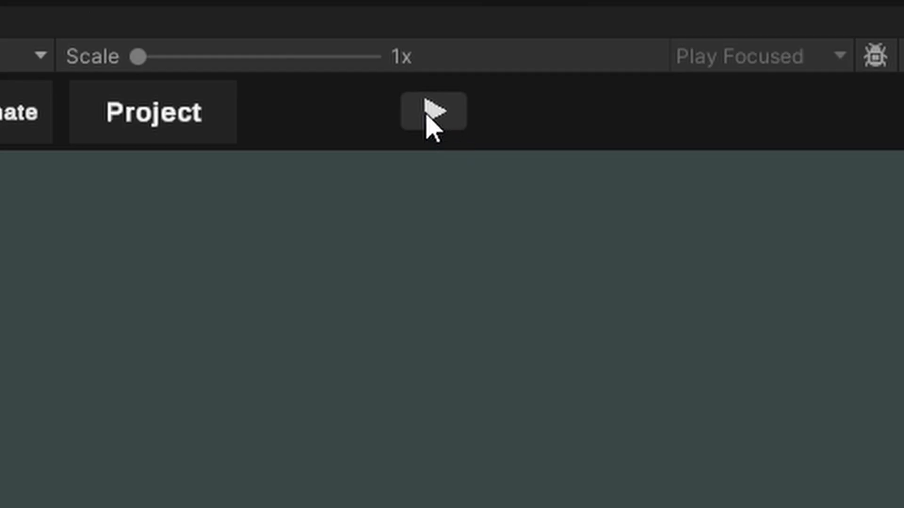
left_click(432, 112)
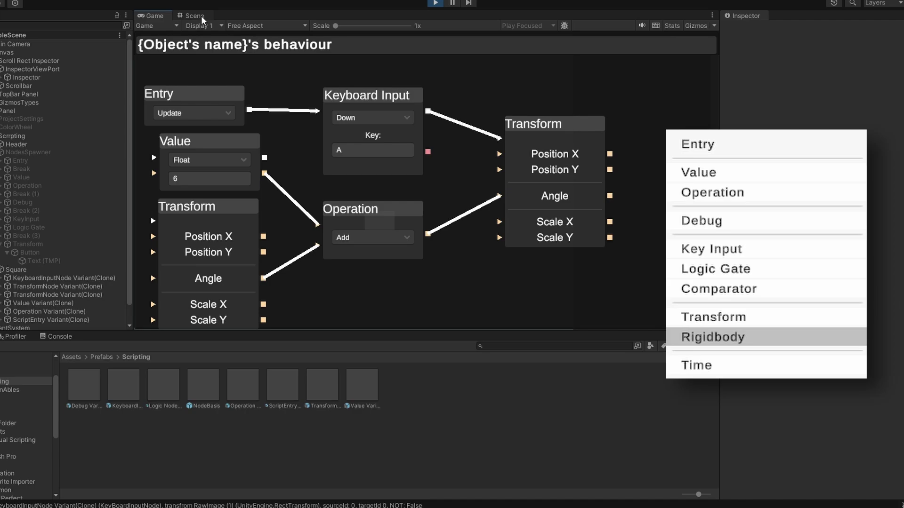
Deactivate the Scrrpting object to hide the node editor
left_click(55, 137)
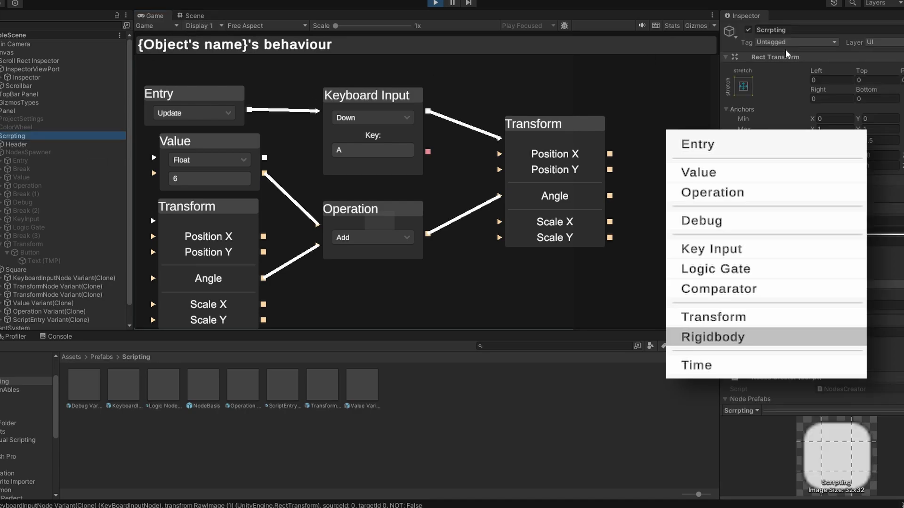
left_click(746, 29)
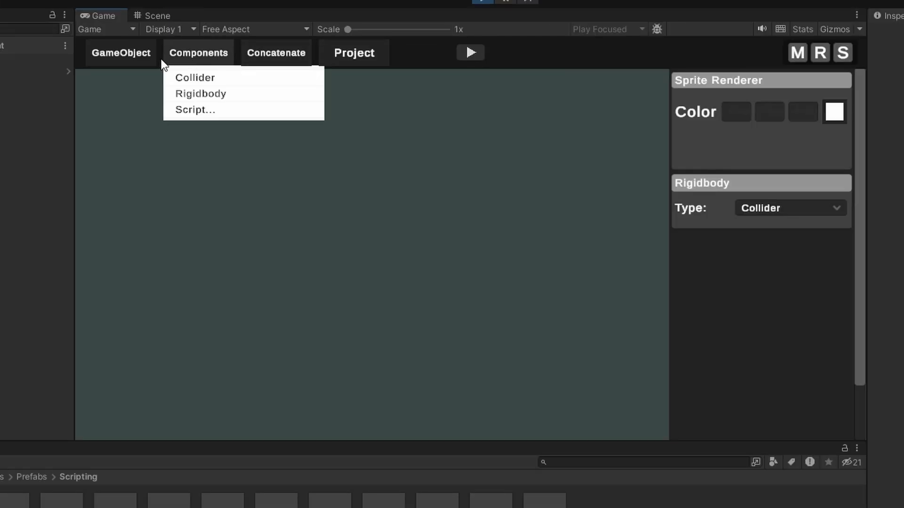
Create a Square object and add a Script component to it
left_click(167, 42)
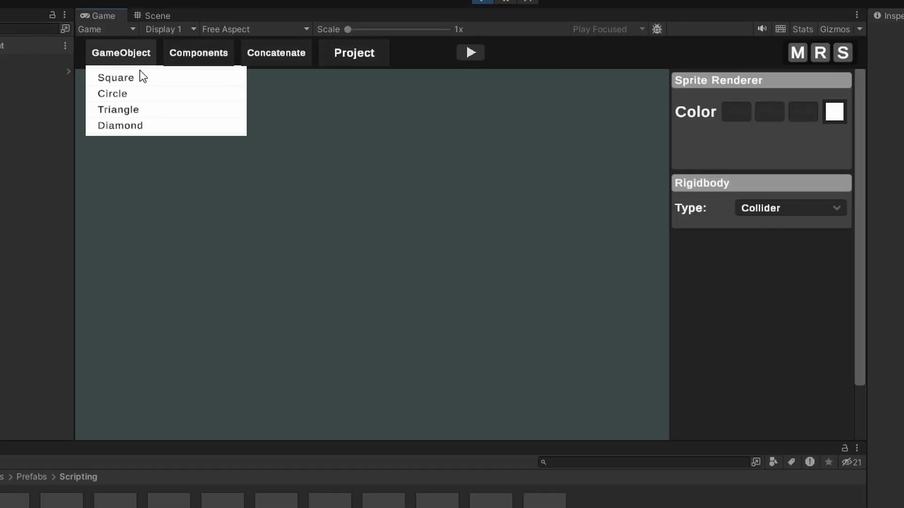
left_click(116, 78)
left_click(211, 54)
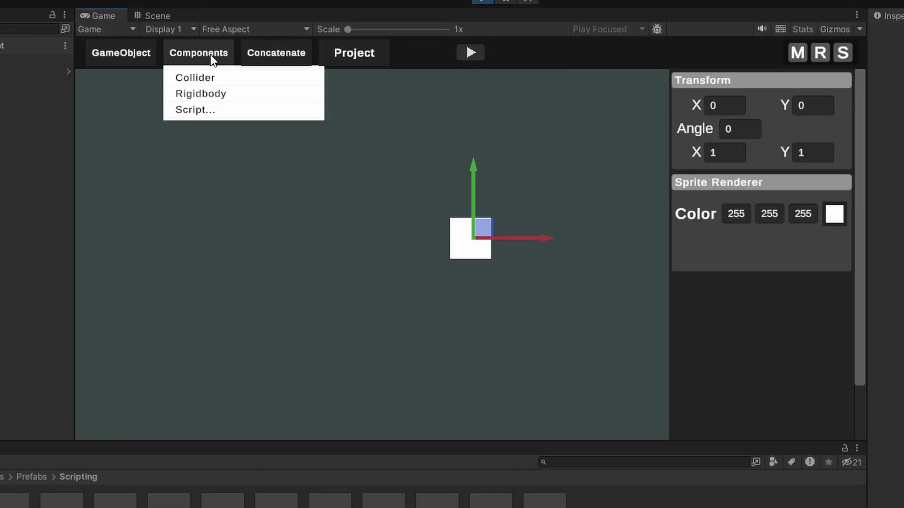
left_click(213, 115)
Add an Entry node to the square's script, move it lower, and add a Key Input node
right_click(292, 139)
left_click(318, 151)
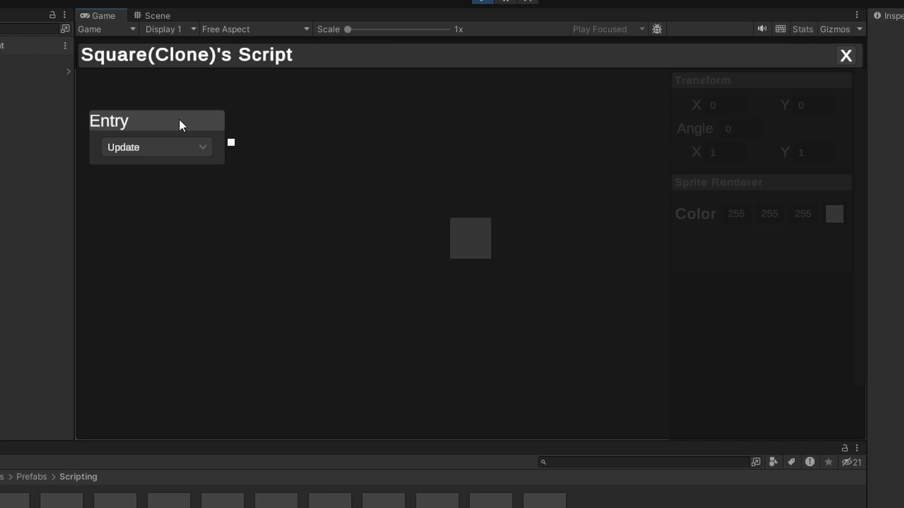
left_click_drag(179, 123, 238, 237)
right_click(551, 160)
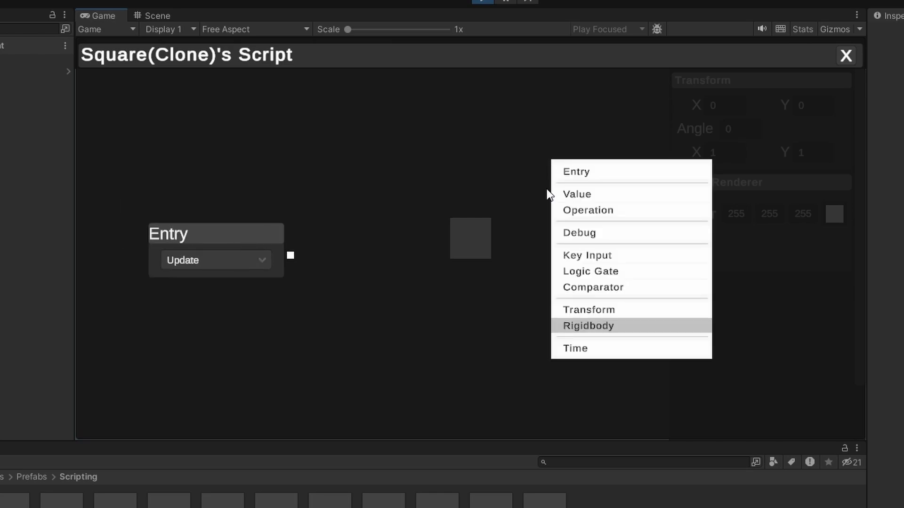
left_click(579, 255)
right_click(528, 254)
left_click(496, 305)
right_click(495, 303)
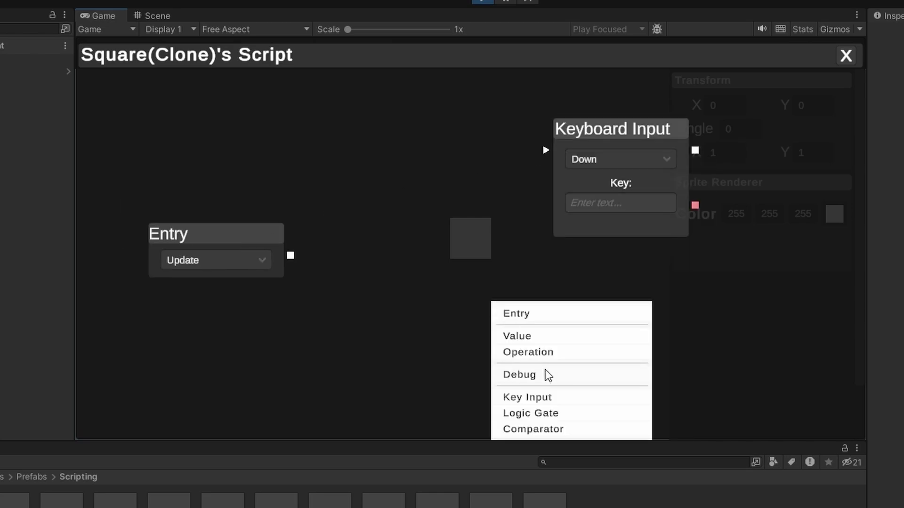
left_click(505, 333)
right_click(499, 324)
left_click(512, 412)
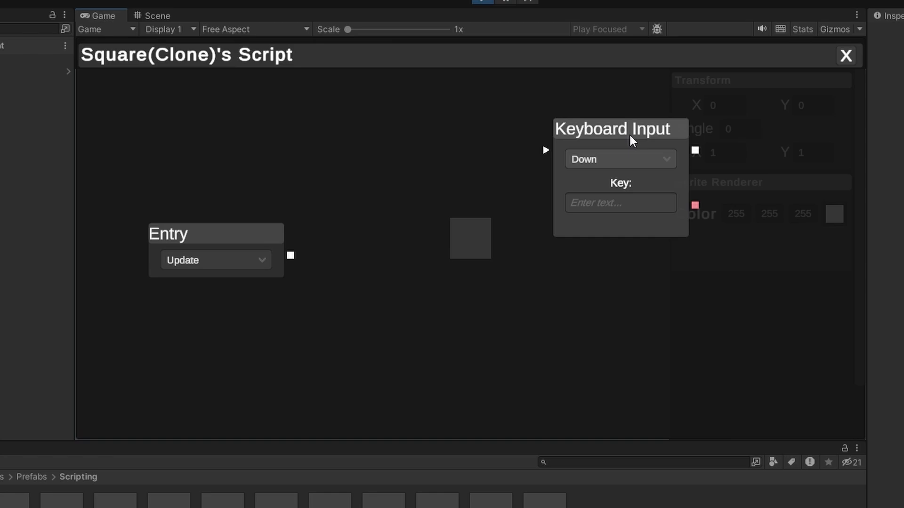